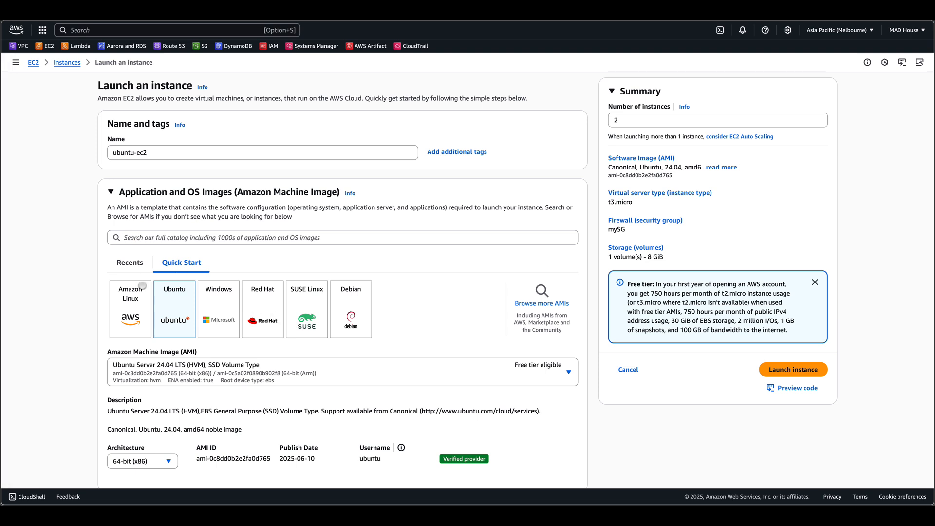
- Review the launch settings and expand the Advanced details section to reach the user data field
{"action": "scroll", "coordinate": [321, 329], "scroll_direction": "down", "scroll_amount": 5}
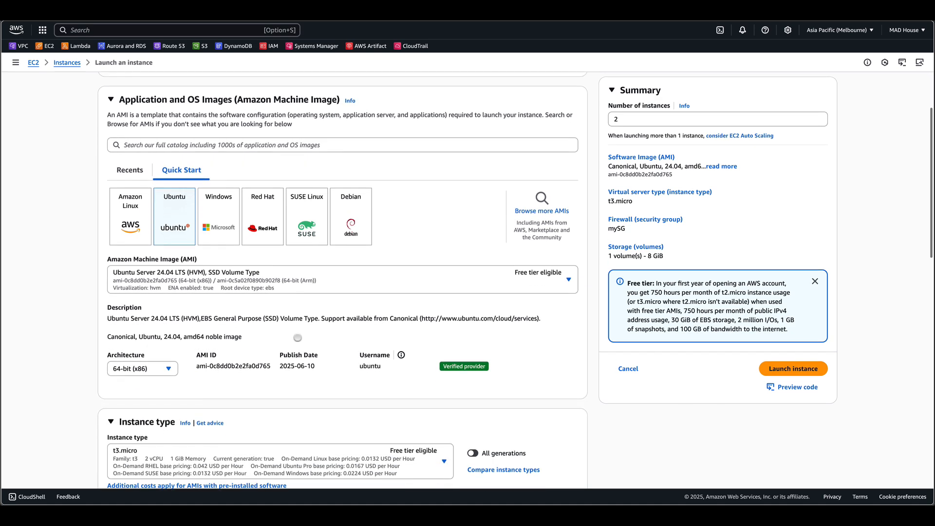
{"action": "scroll", "coordinate": [300, 338], "scroll_direction": "down", "scroll_amount": 3}
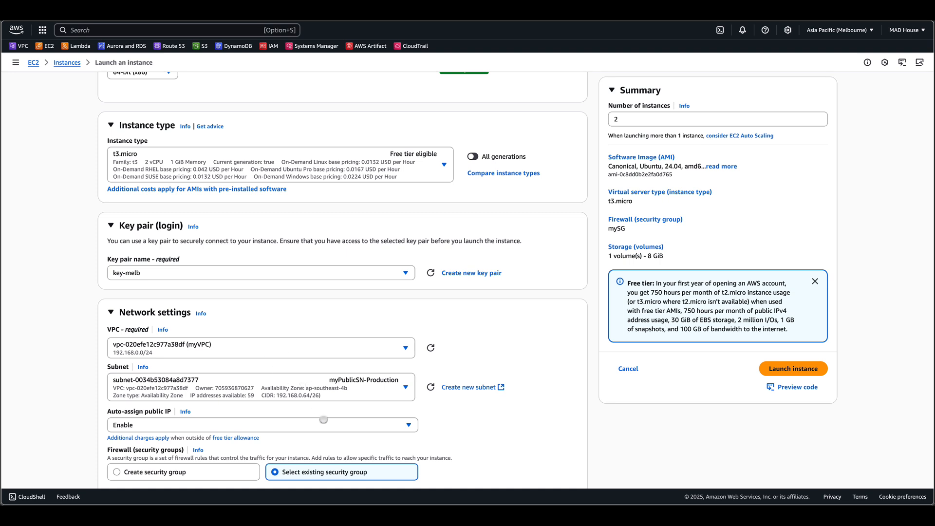
{"action": "scroll", "coordinate": [299, 315], "scroll_direction": "down", "scroll_amount": 4}
{"action": "scroll", "coordinate": [299, 315], "scroll_direction": "down", "scroll_amount": 3}
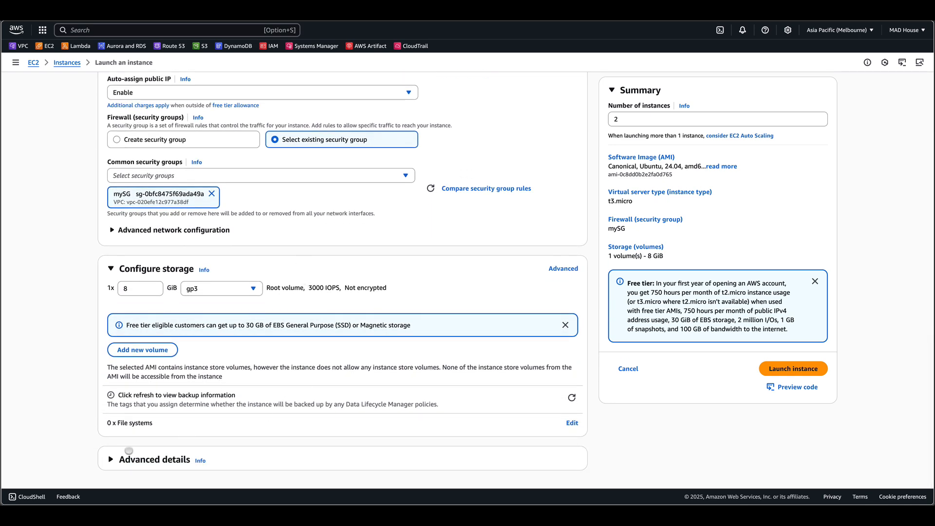
{"action": "left_click", "coordinate": [112, 459]}
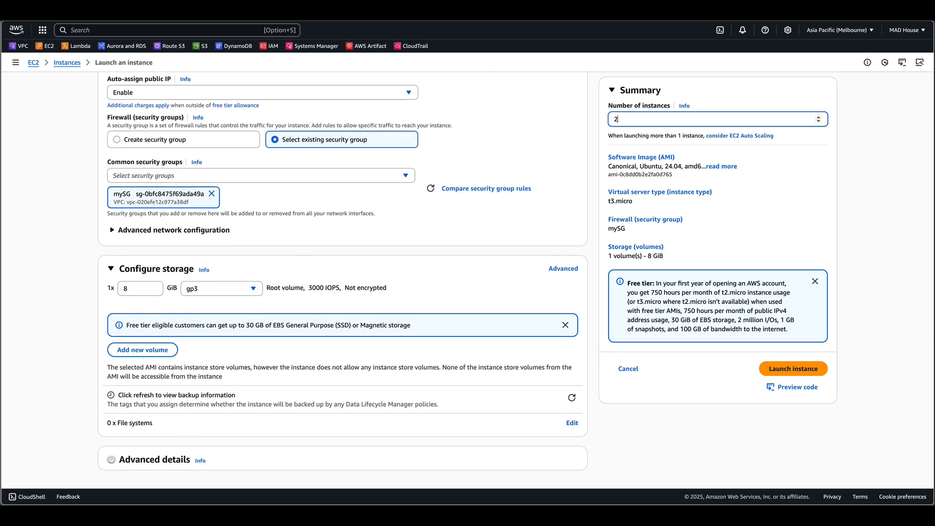
{"action": "left_click", "coordinate": [112, 459]}
{"action": "scroll", "coordinate": [117, 456], "scroll_direction": "down", "scroll_amount": 20}
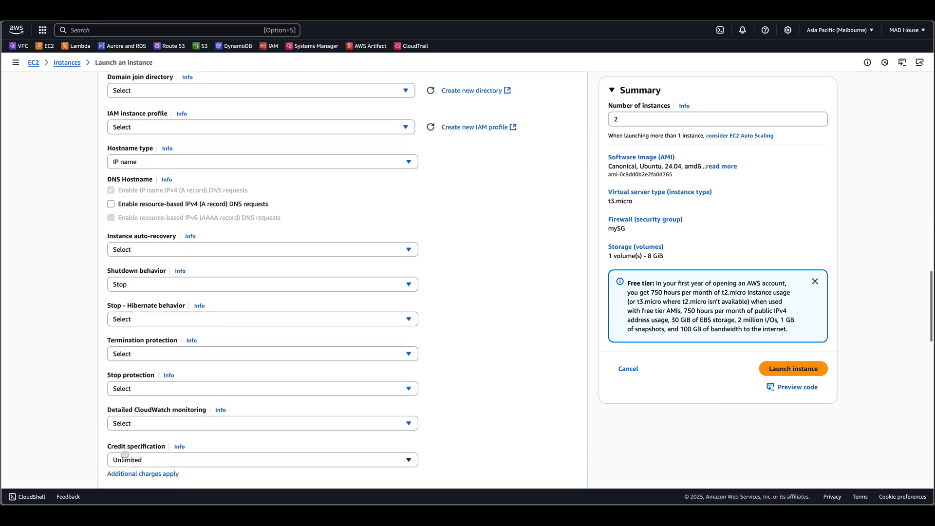
{"action": "scroll", "coordinate": [125, 454], "scroll_direction": "down", "scroll_amount": 4}
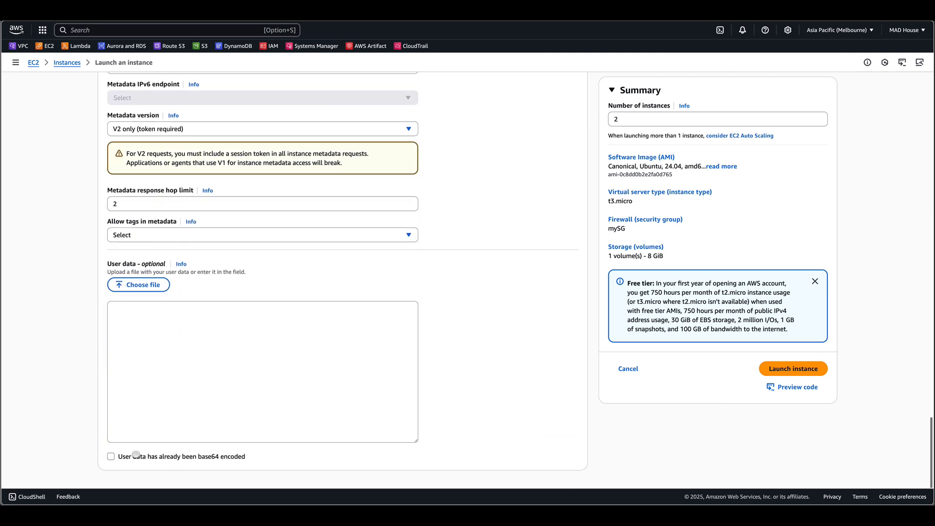
- Start the user data script with #!/bin/bash, sudo apt update -y and sudo apt upgrade -y lines
{"action": "left_click", "coordinate": [161, 321]}
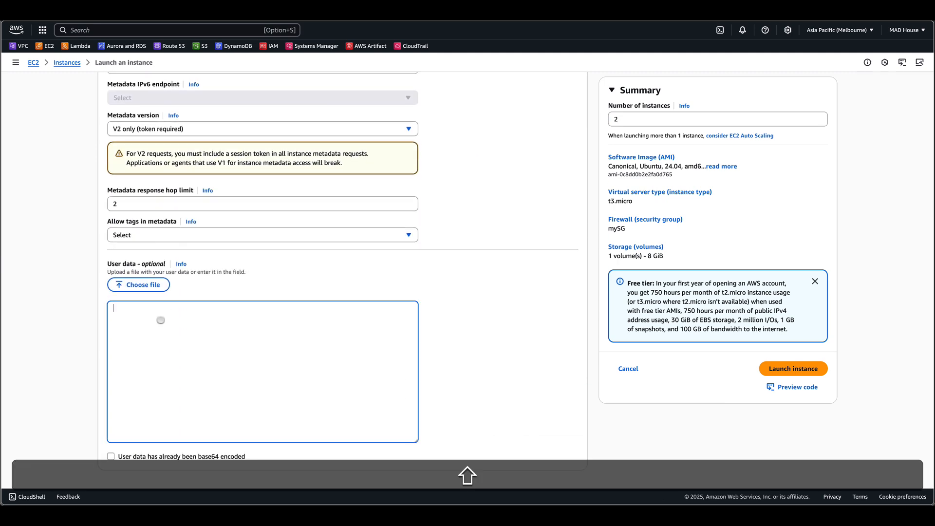
{"action": "type", "text": "#!/b"}
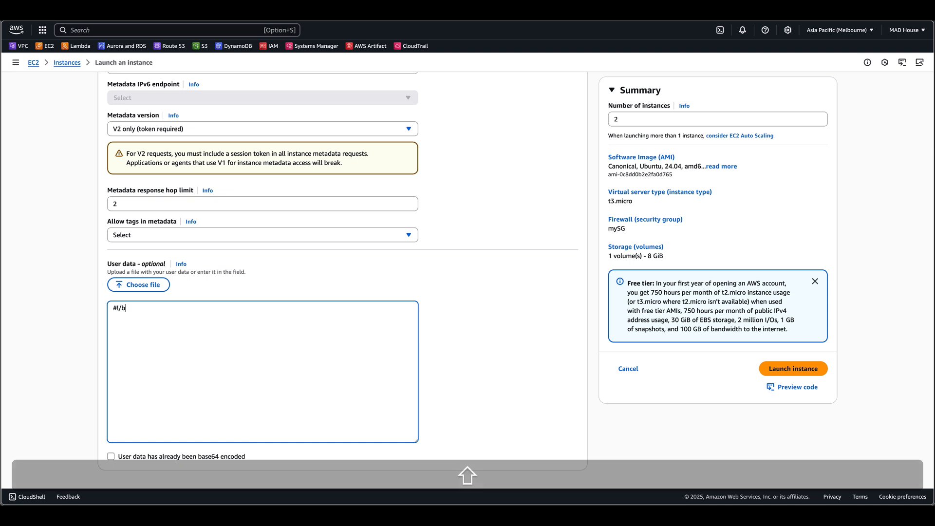
{"action": "type", "text": "in/bash"}
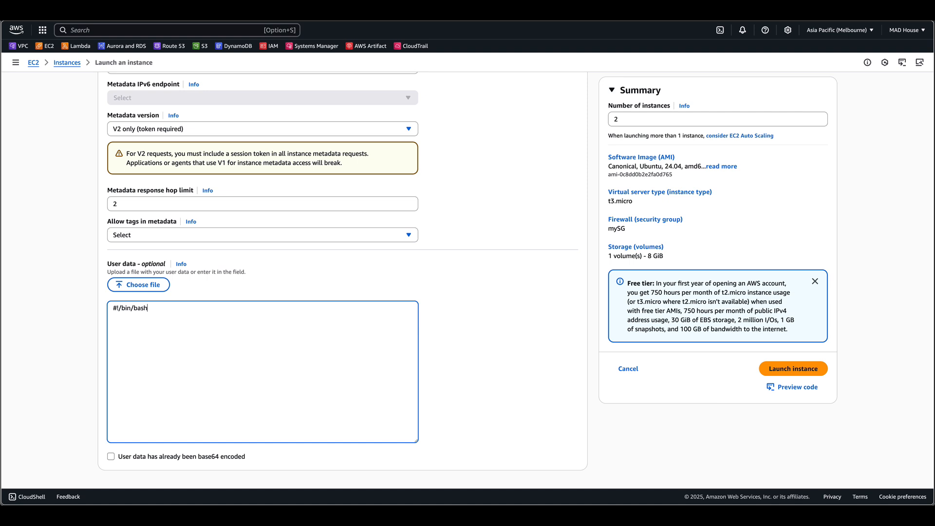
{"action": "key", "text": "Return"}
{"action": "type", "text": "sudo apt update -y"}
{"action": "key", "text": "Return"}
{"action": "type", "text": "sudo apt upgrade -y"}
{"action": "key", "text": "Return"}
- Add a user data line installing Apache: sudo apt install apache2 -y
{"action": "type", "text": "s"}
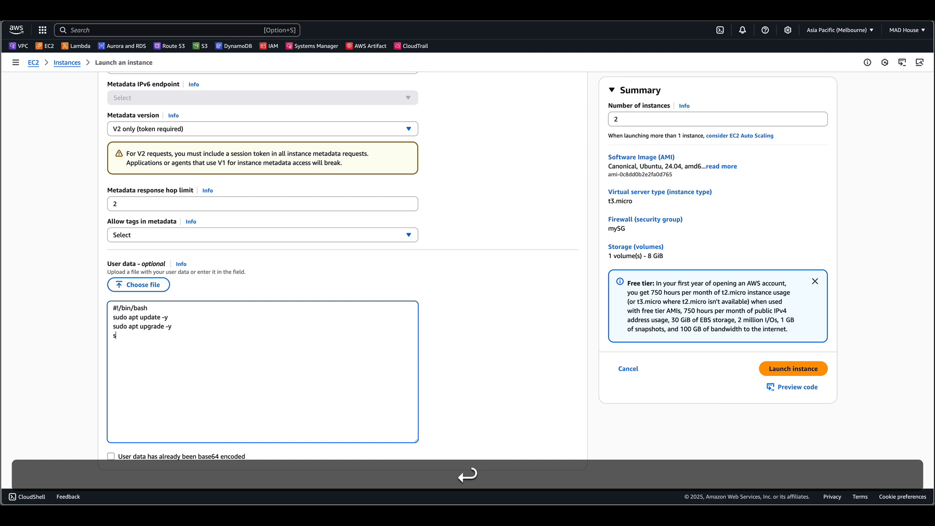
{"action": "type", "text": "udo apt "}
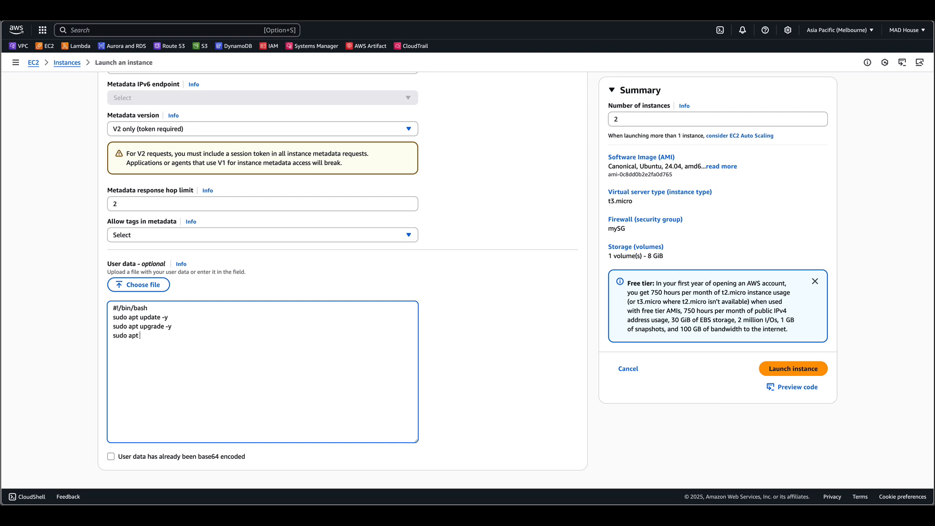
{"action": "type", "text": "install apache2 -y"}
{"action": "key", "text": "Return"}
- Add the line echo "Welcome to Ubuntu Linux $(hostname -f)" to the user data
{"action": "type", "text": "echo \""}
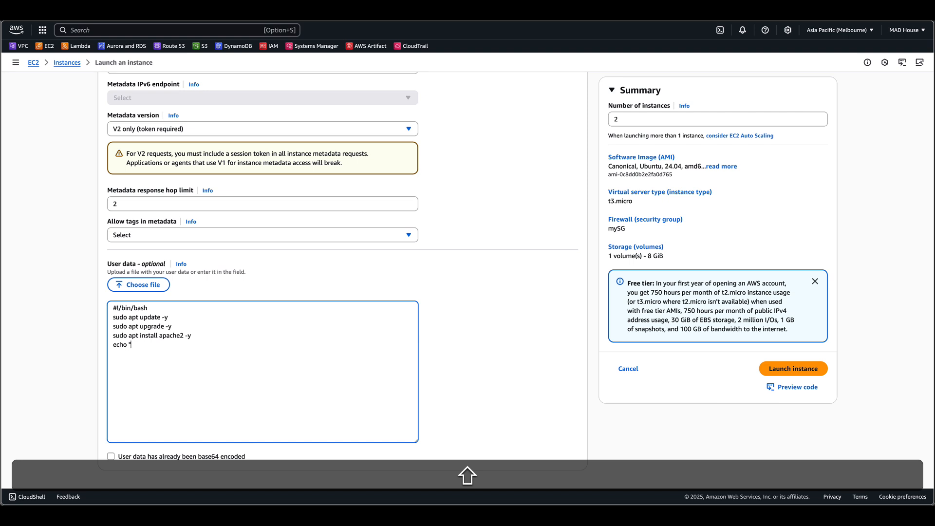
{"action": "type", "text": "Welcome to "}
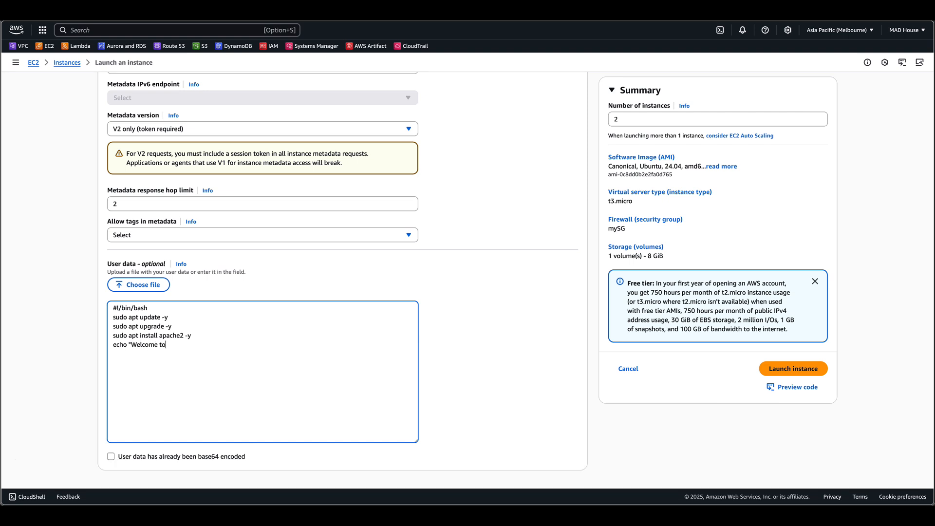
{"action": "type", "text": "Ub"}
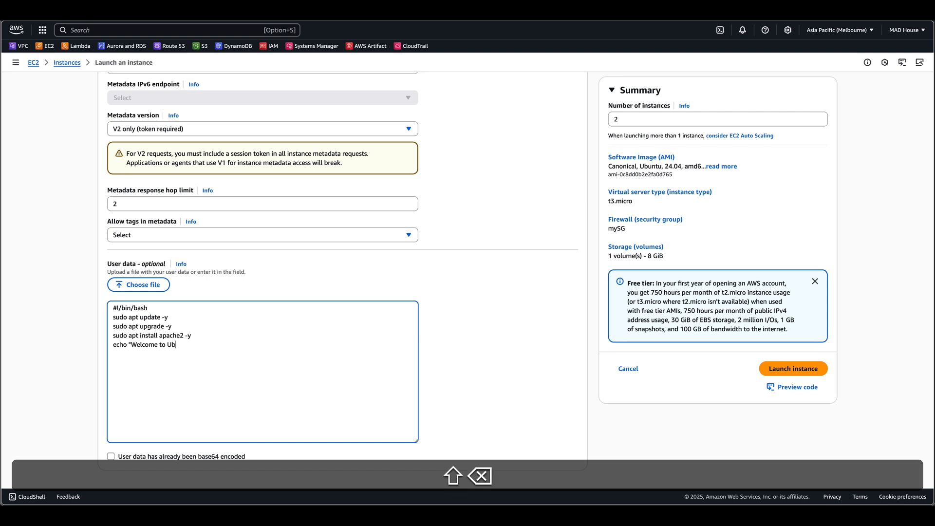
{"action": "type", "text": "untu"}
{"action": "type", "text": " Linux"}
{"action": "type", "text": "$"}
{"action": "type", "text": "(hod"}
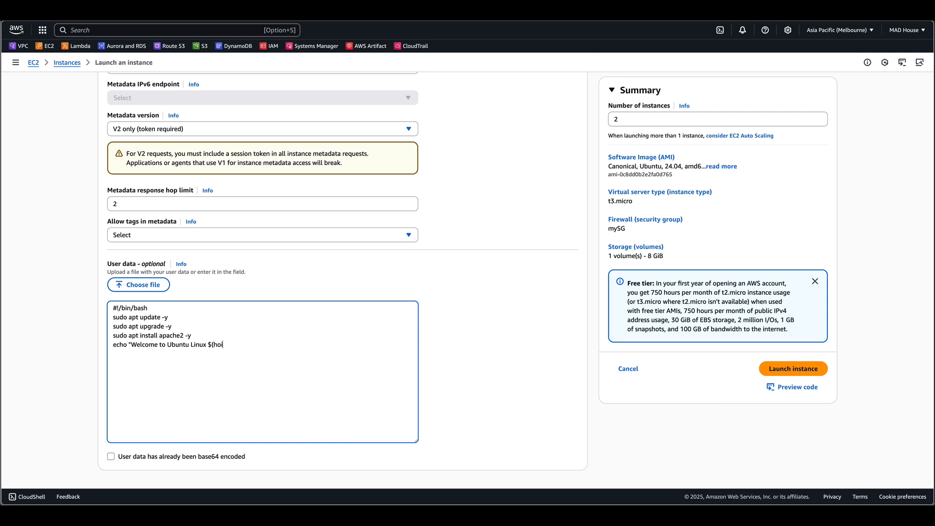
{"action": "key", "text": "BackSpace"}
{"action": "type", "text": "stname -f)"}
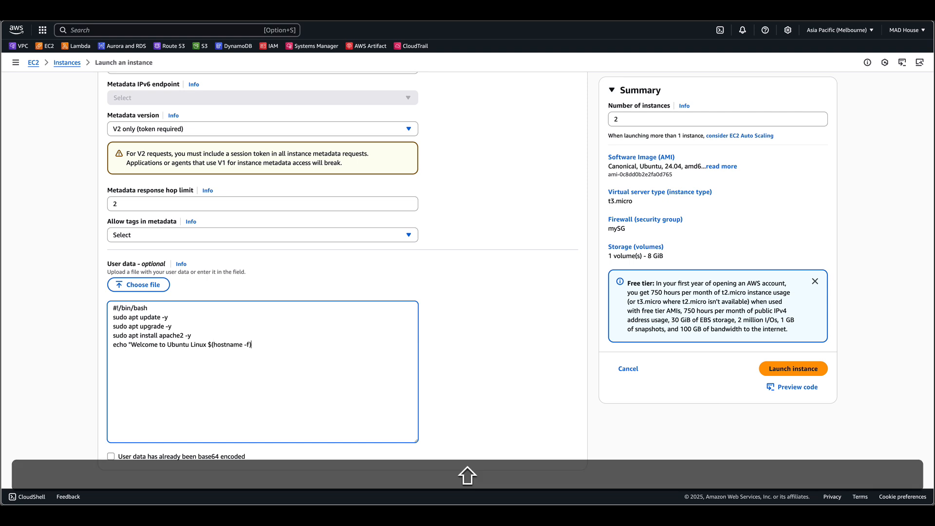
{"action": "type", "text": "\""}
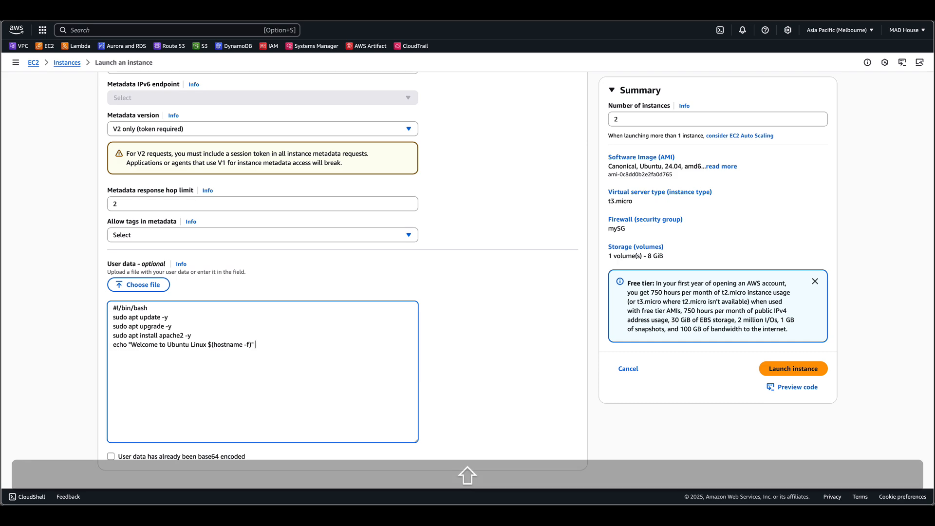
- Prefix the echo line with sudo and redirect its output to /var/www/html/index.html
{"action": "key", "text": "Home"}
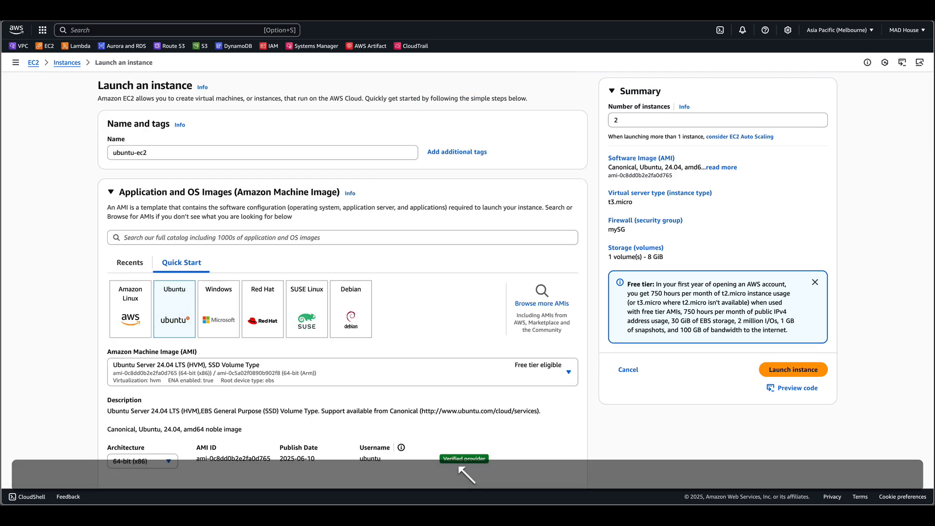
{"action": "key", "text": "End"}
{"action": "key", "text": "super+Left"}
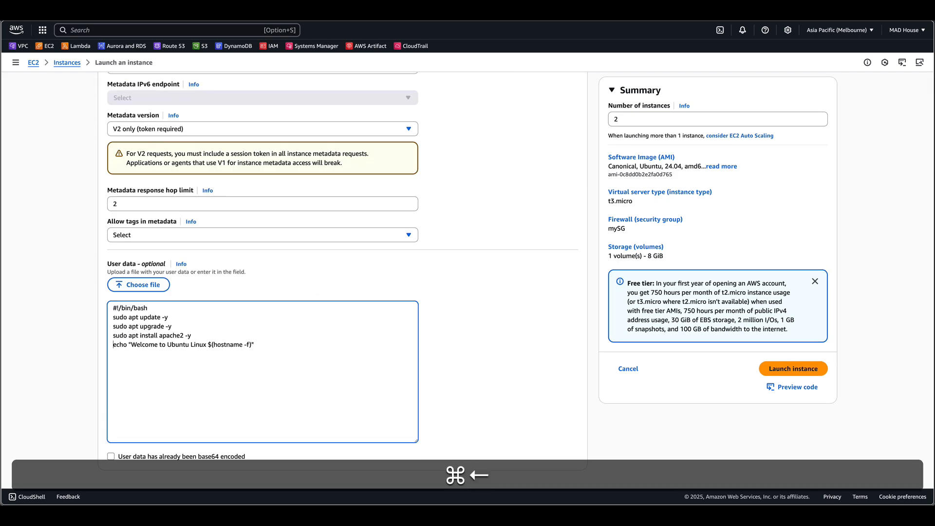
{"action": "type", "text": "sudo"}
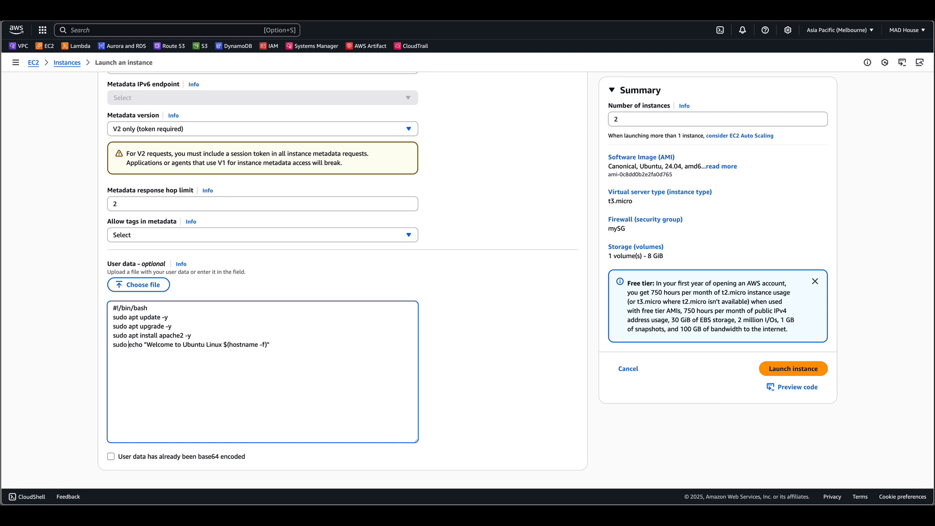
{"action": "key", "text": "Delete"}
{"action": "type", "text": "e"}
{"action": "key", "text": "End"}
{"action": "key", "text": "shift"}
{"action": "type", "text": ">"}
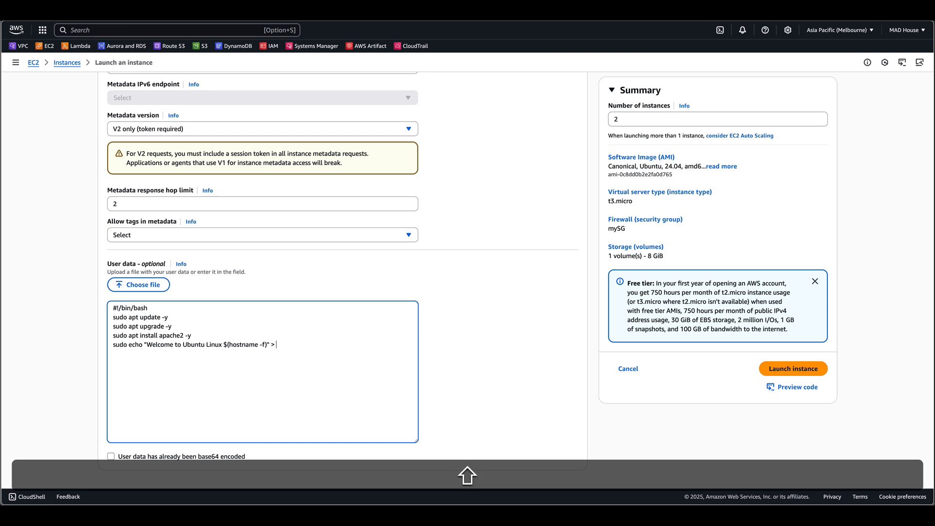
{"action": "type", "text": " /"}
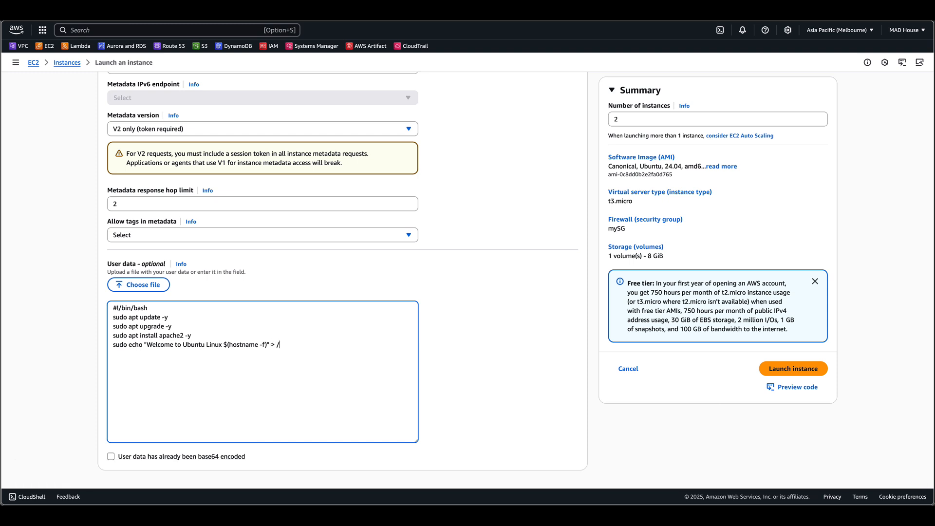
{"action": "type", "text": "var/www/html"}
{"action": "type", "text": "/index.html"}
- Add sudo service apache2 start as the last user data line and launch the instances
{"action": "key", "text": "Return"}
{"action": "key", "text": "Return"}
{"action": "key", "text": "BackSpace"}
{"action": "type", "text": "sudo service apache2 start"}
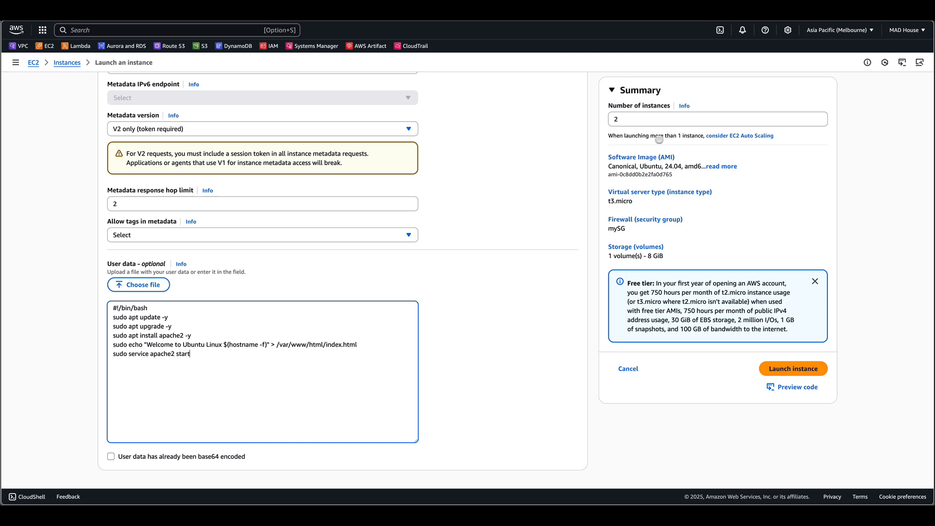
{"action": "left_click", "coordinate": [786, 365]}
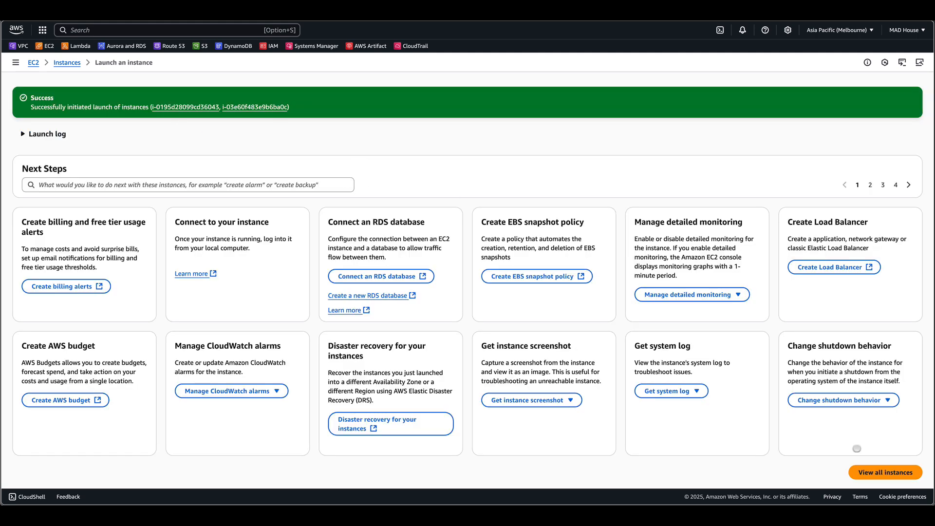
- Open the full instances list, clear the selection and refresh it
{"action": "left_click", "coordinate": [884, 470]}
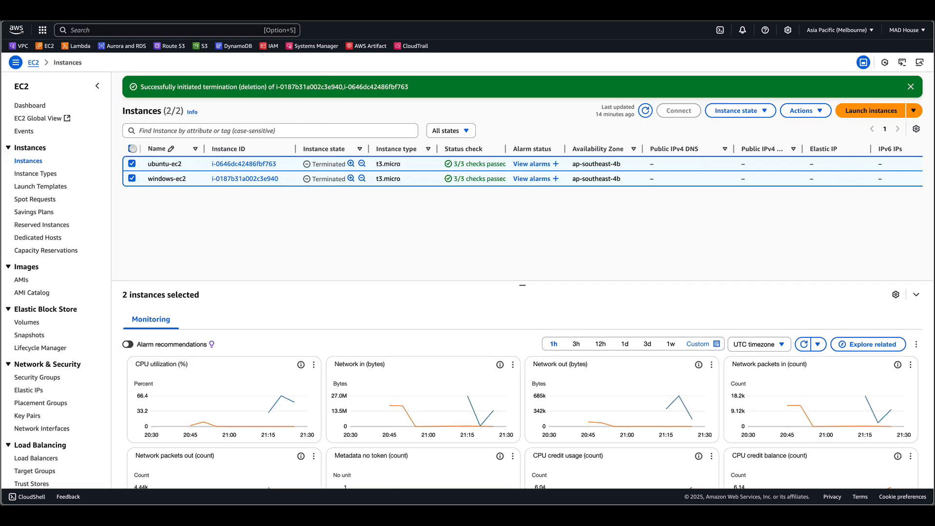
{"action": "left_click", "coordinate": [132, 149]}
{"action": "left_click", "coordinate": [645, 110]}
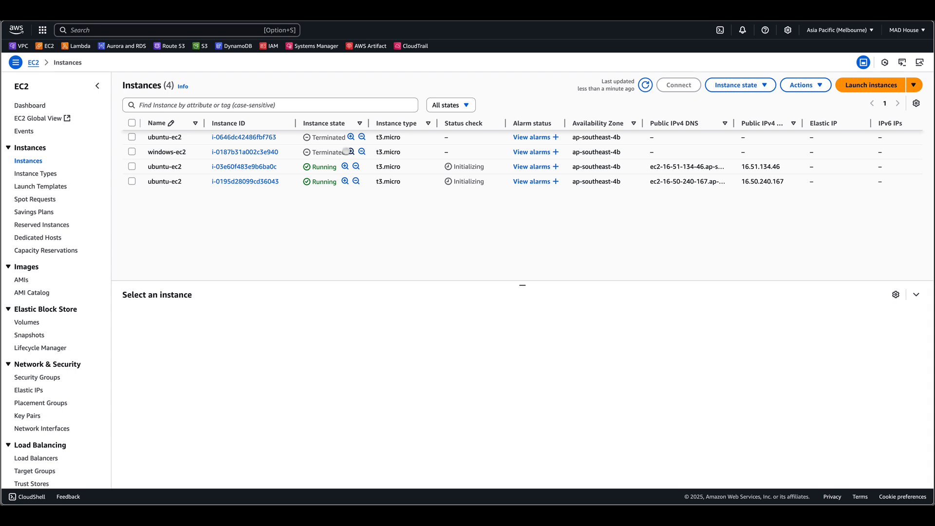
- Rename the first running ubuntu-ec2 instance to ubuntu-1-ec2
{"action": "left_click", "coordinate": [194, 166]}
{"action": "key", "text": "Left"}
{"action": "key", "text": "Left"}
{"action": "key", "text": "Left"}
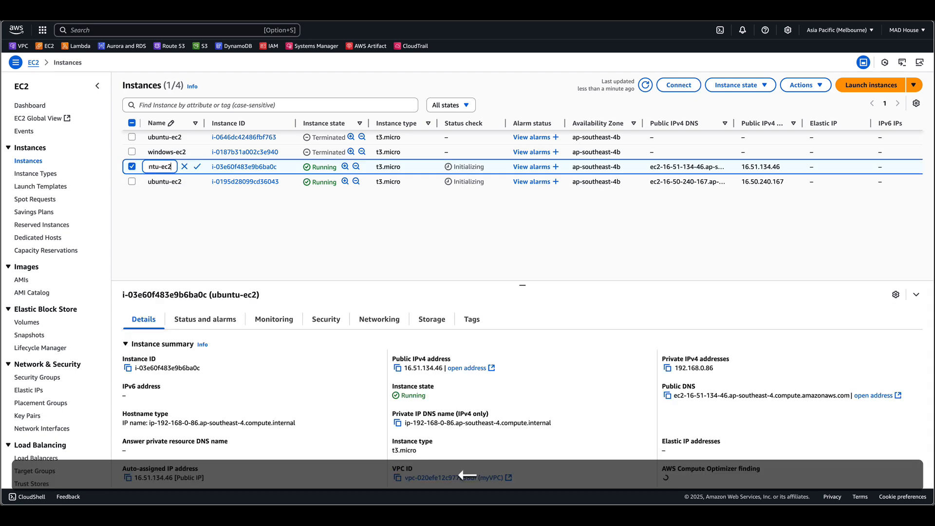
{"action": "type", "text": "-1-"}
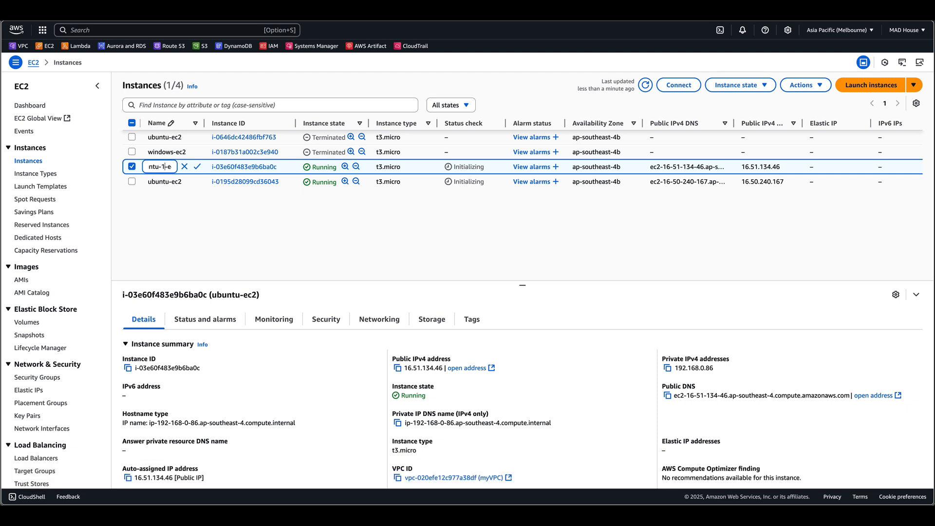
{"action": "key", "text": "Return"}
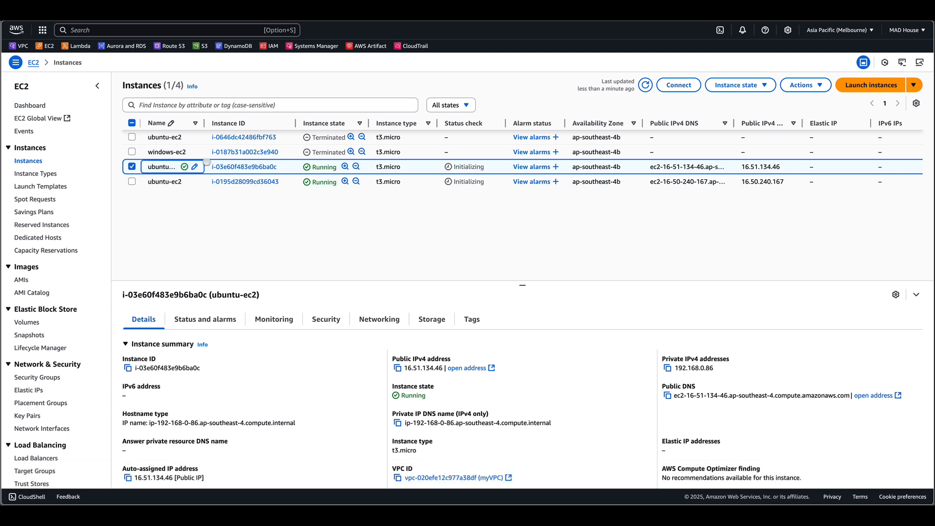
- Widen the Name column and rename the other running ubuntu-ec2 instance to ubuntu-2-ec2
{"action": "left_click_drag", "start_coordinate": [204, 123], "coordinate": [239, 123]}
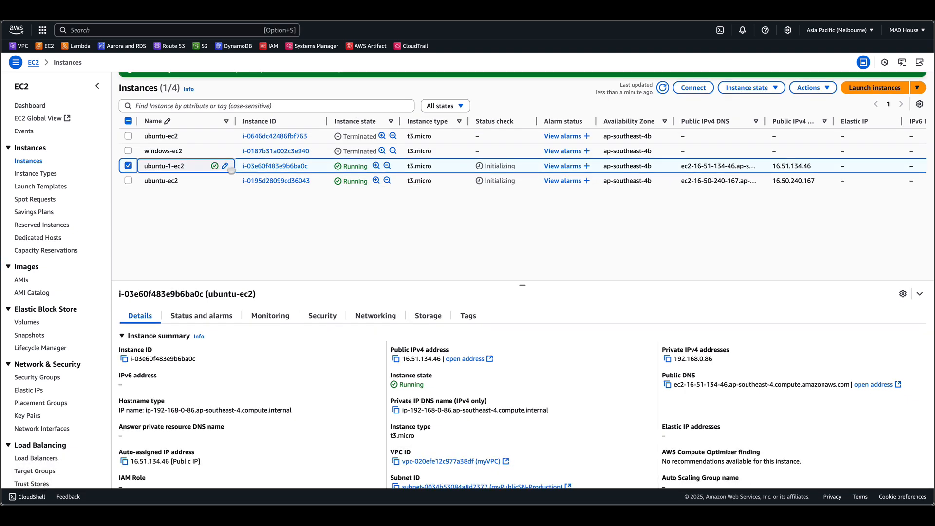
{"action": "left_click", "coordinate": [226, 180]}
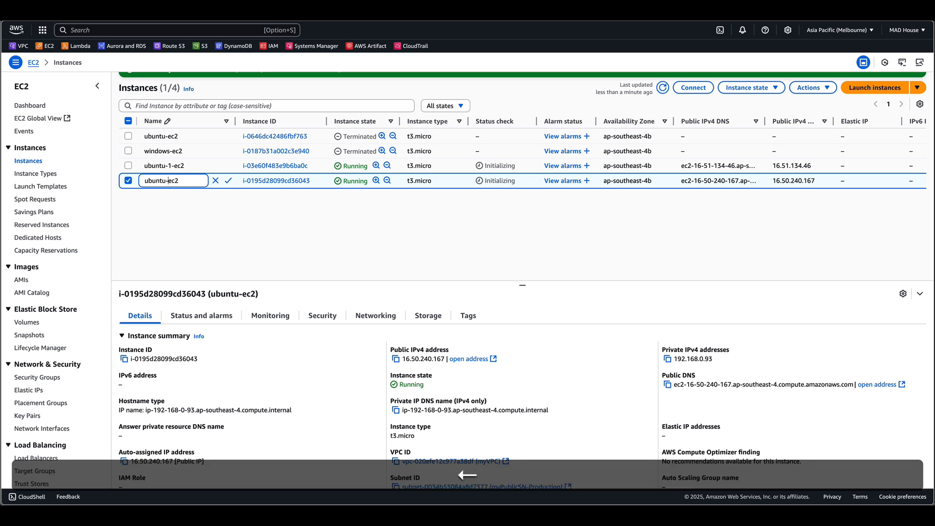
{"action": "type", "text": "2"}
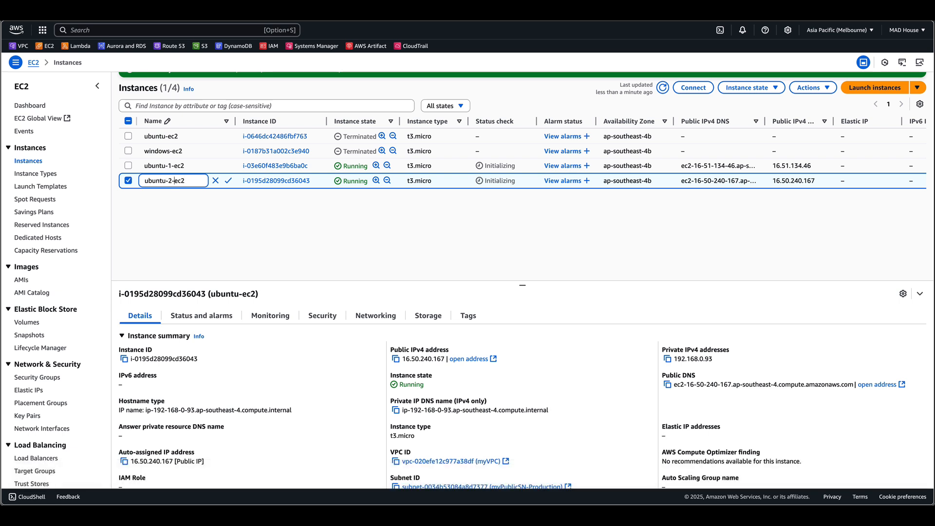
{"action": "type", "text": "-"}
{"action": "key", "text": "Return"}
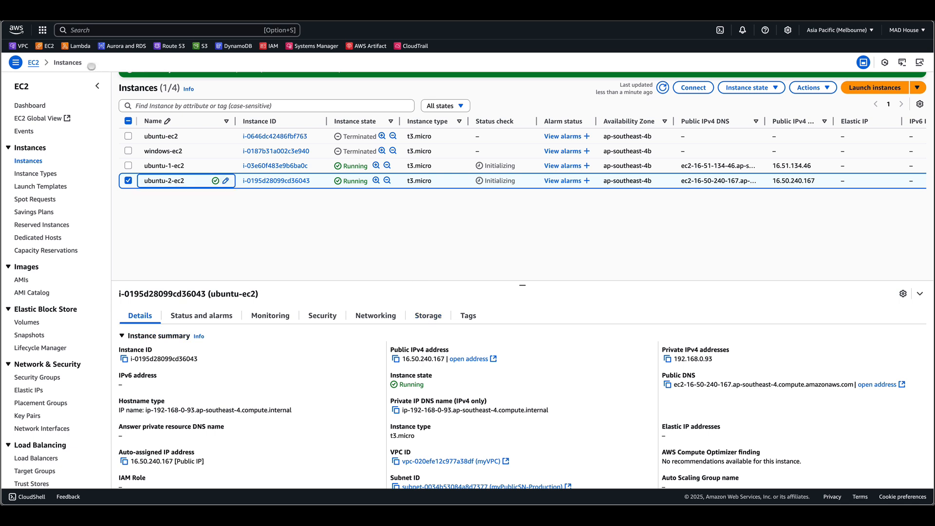
- Open the console home page in a new browser tab
{"action": "right_click", "coordinate": [22, 32]}
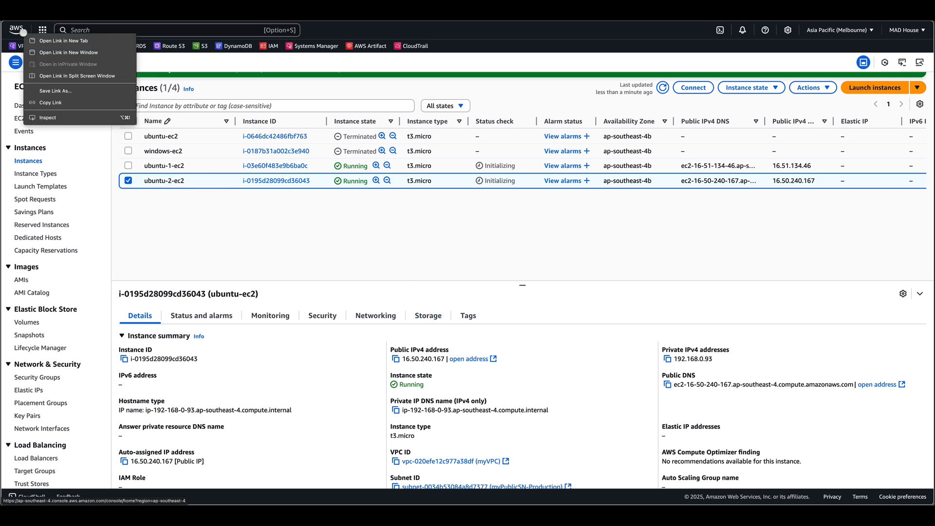
{"action": "left_click", "coordinate": [50, 40]}
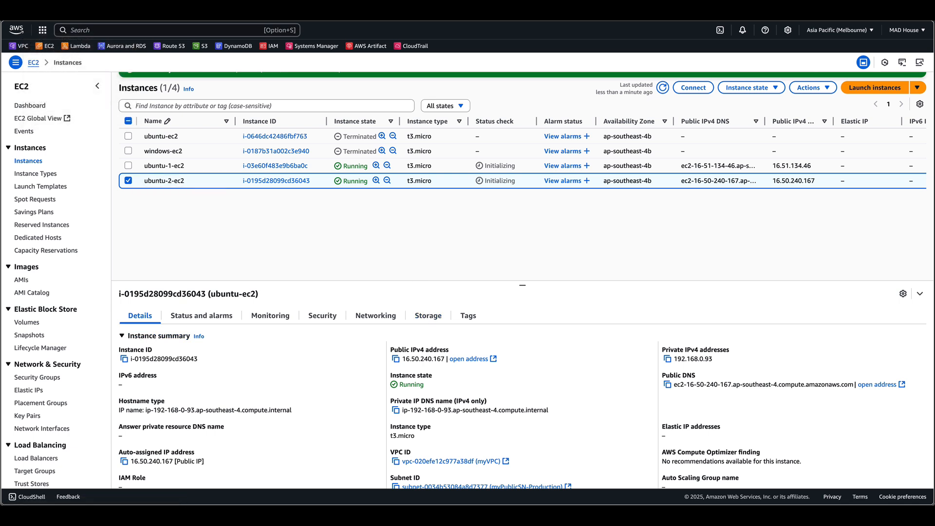
- Go to the EC2 Load balancers page from the console home and start creating a load balancer
{"action": "left_click", "coordinate": [181, 18]}
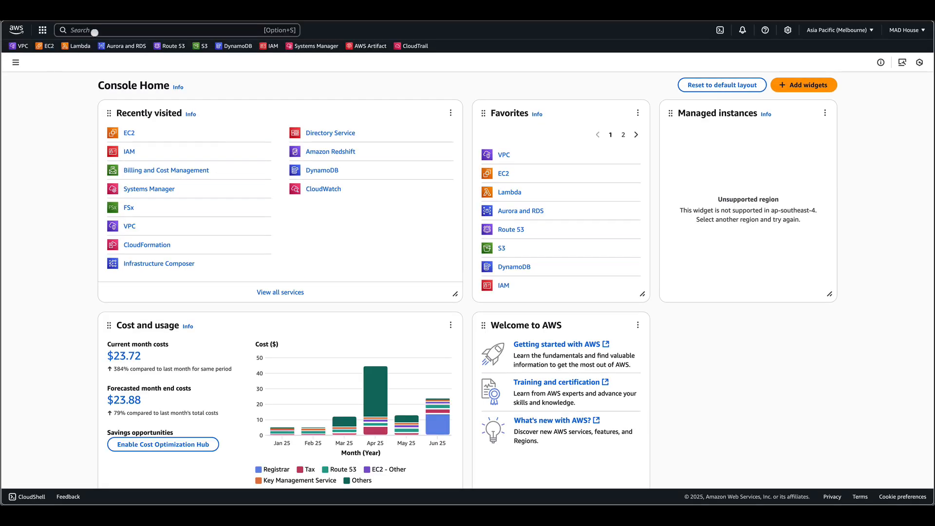
{"action": "left_click", "coordinate": [47, 46]}
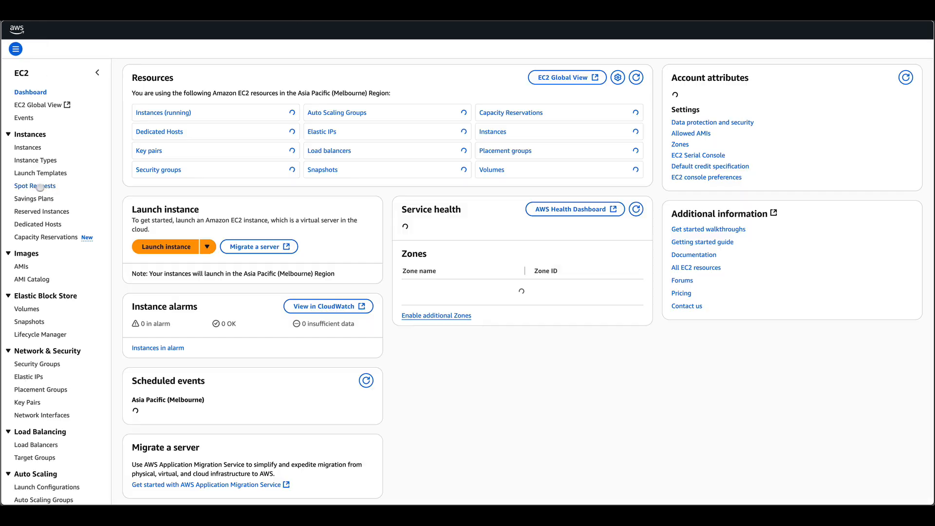
{"action": "scroll", "coordinate": [40, 188], "scroll_direction": "down", "scroll_amount": 3}
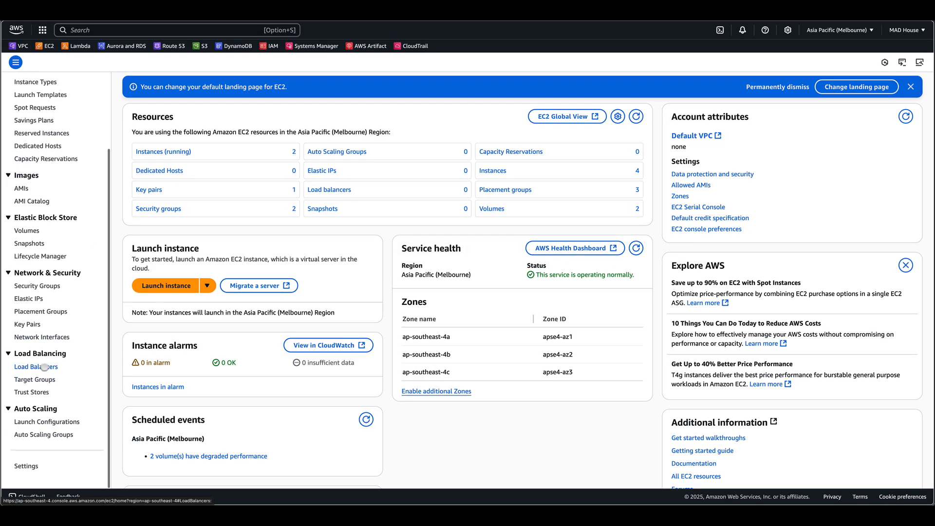
{"action": "left_click", "coordinate": [43, 367]}
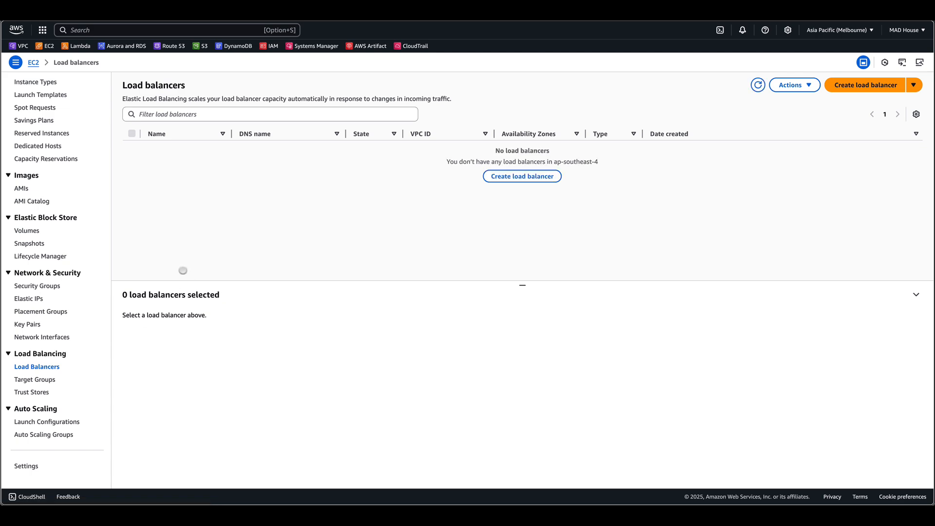
{"action": "left_click", "coordinate": [876, 89]}
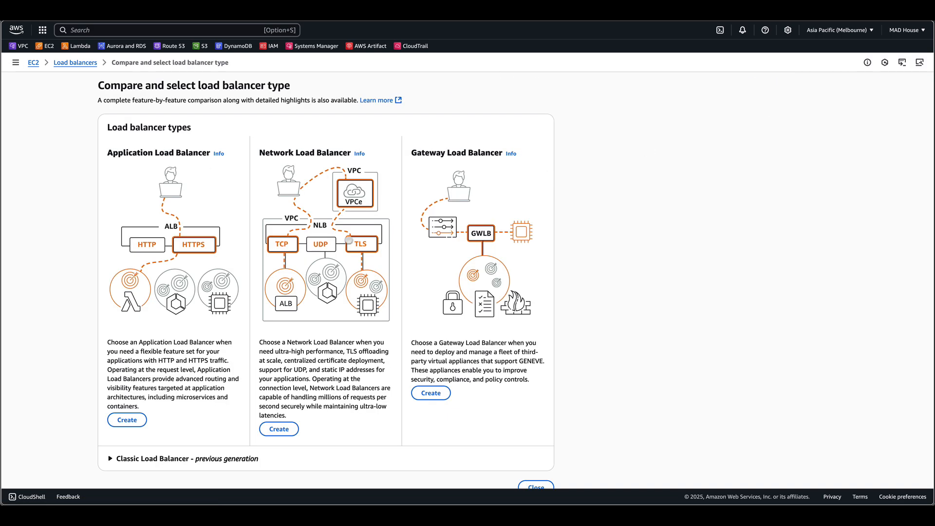
- Review the load balancer types, including the collapsed Classic Load Balancer section
{"action": "scroll", "coordinate": [628, 233], "scroll_direction": "down", "scroll_amount": 2}
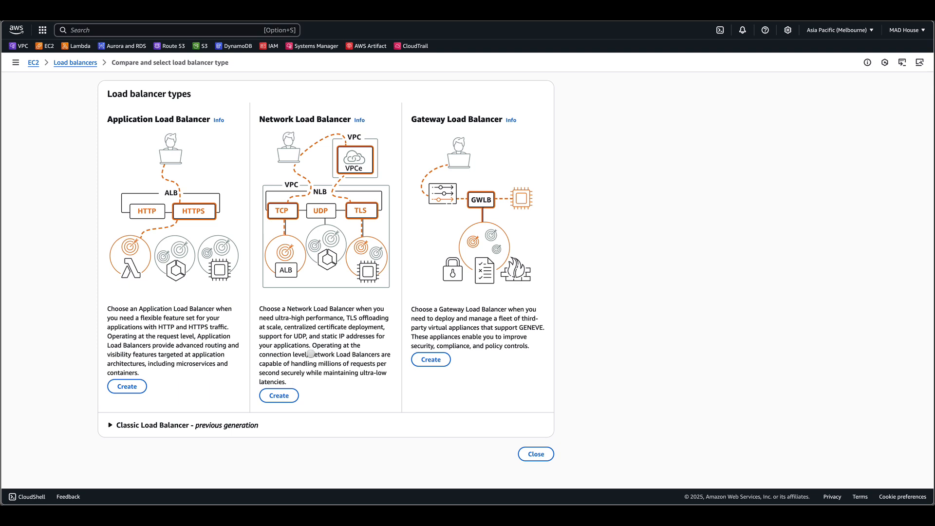
{"action": "left_click_drag", "start_coordinate": [311, 353], "coordinate": [386, 381]}
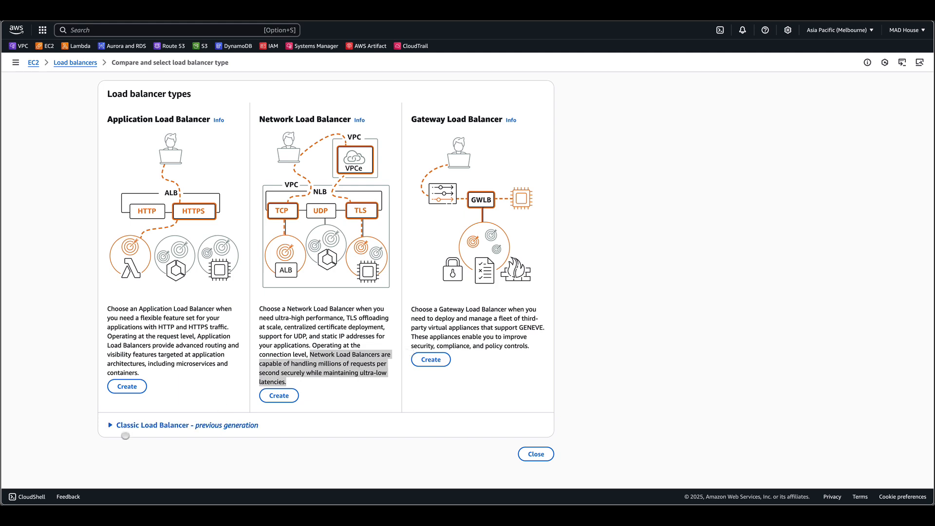
{"action": "left_click", "coordinate": [110, 425]}
{"action": "scroll", "coordinate": [150, 457], "scroll_direction": "down", "scroll_amount": 4}
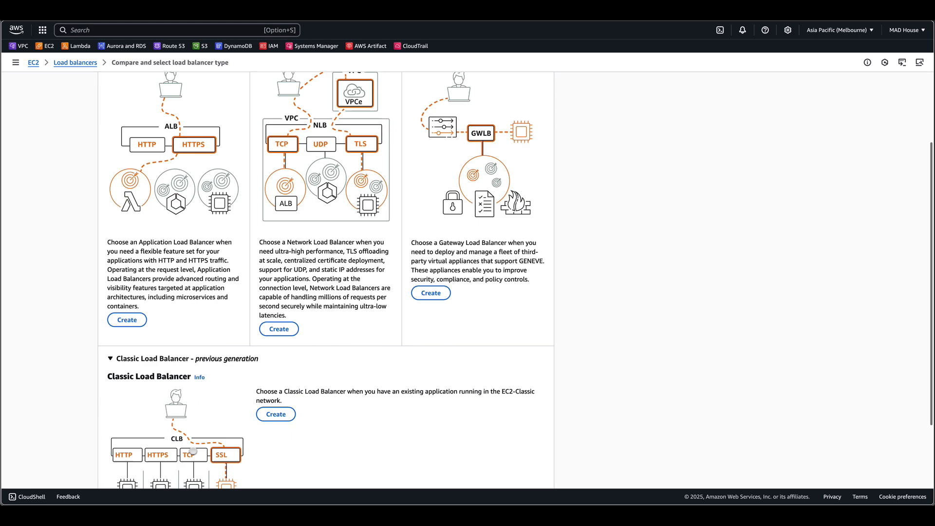
{"action": "scroll", "coordinate": [192, 449], "scroll_direction": "up", "scroll_amount": 2}
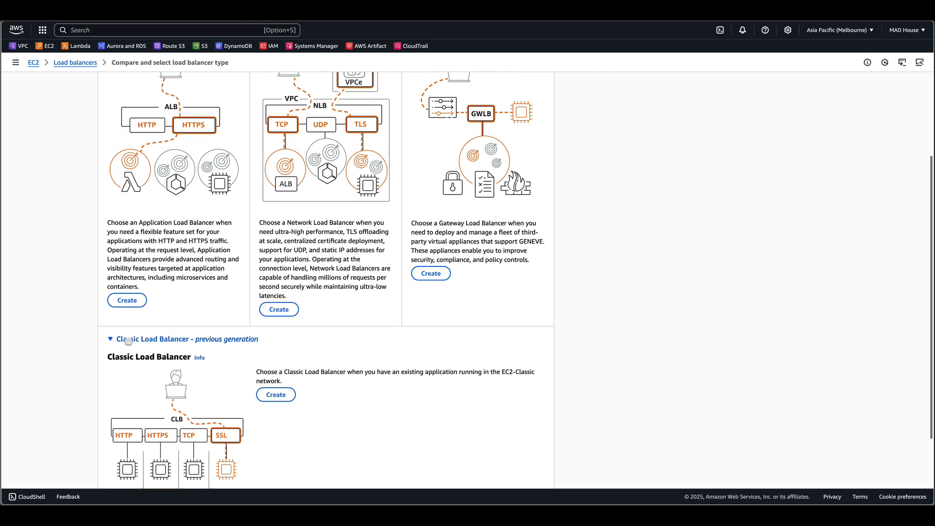
{"action": "left_click", "coordinate": [111, 336]}
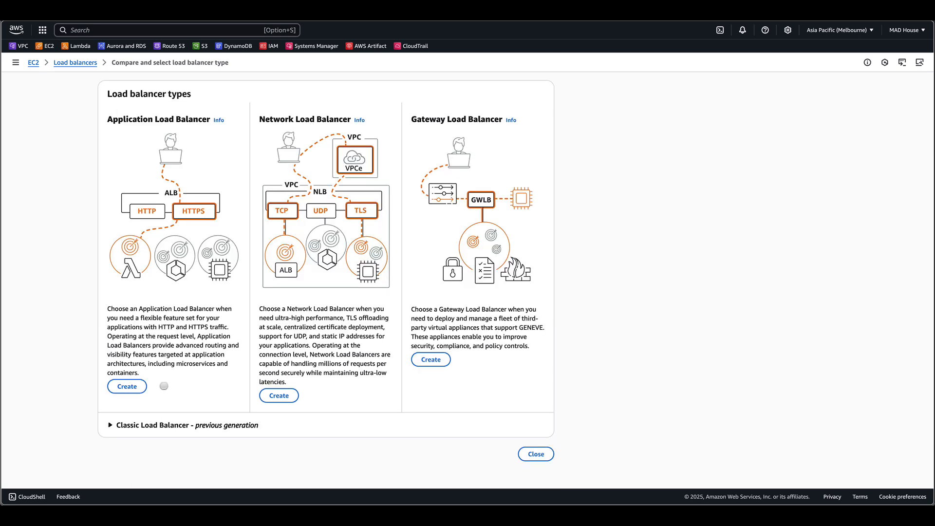
- Start an Application Load Balancer named ubuntu-alb and choose the myVPC VPC
{"action": "left_click", "coordinate": [133, 387]}
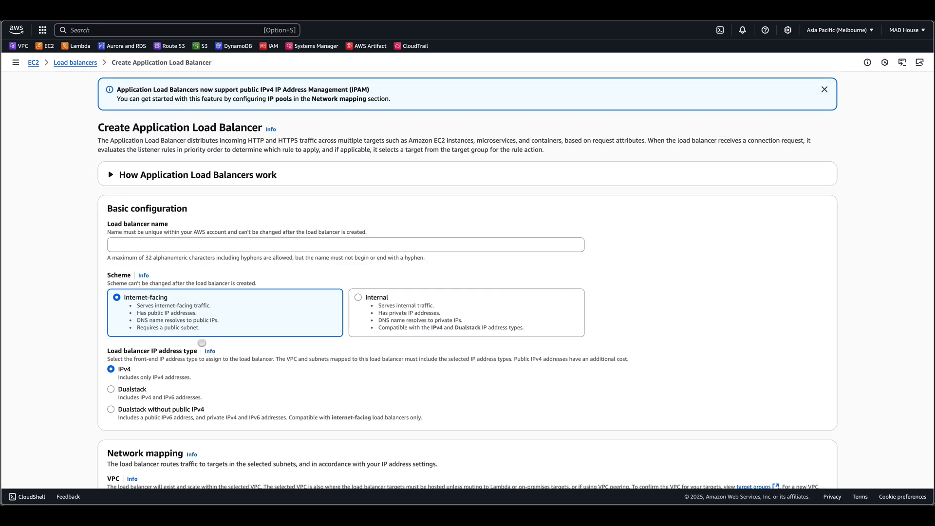
{"action": "left_click", "coordinate": [162, 247]}
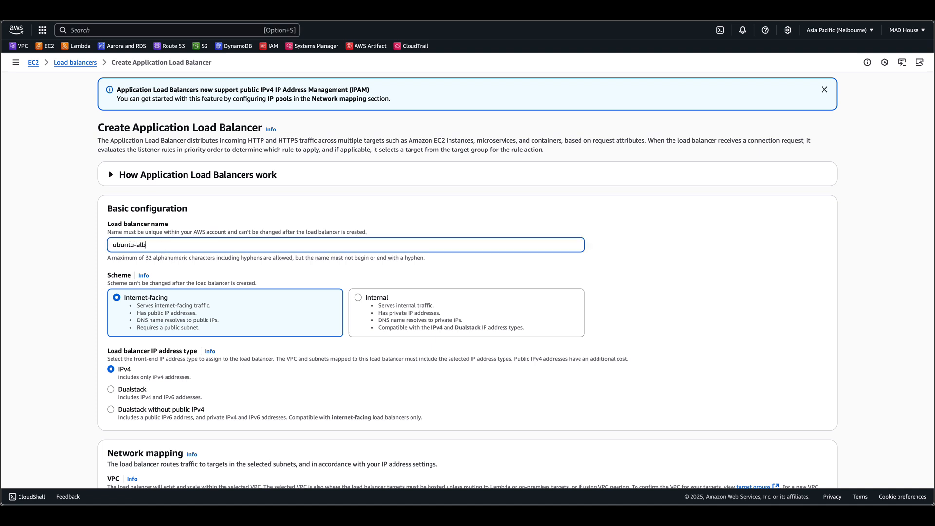
{"action": "scroll", "coordinate": [188, 255], "scroll_direction": "down", "scroll_amount": 3}
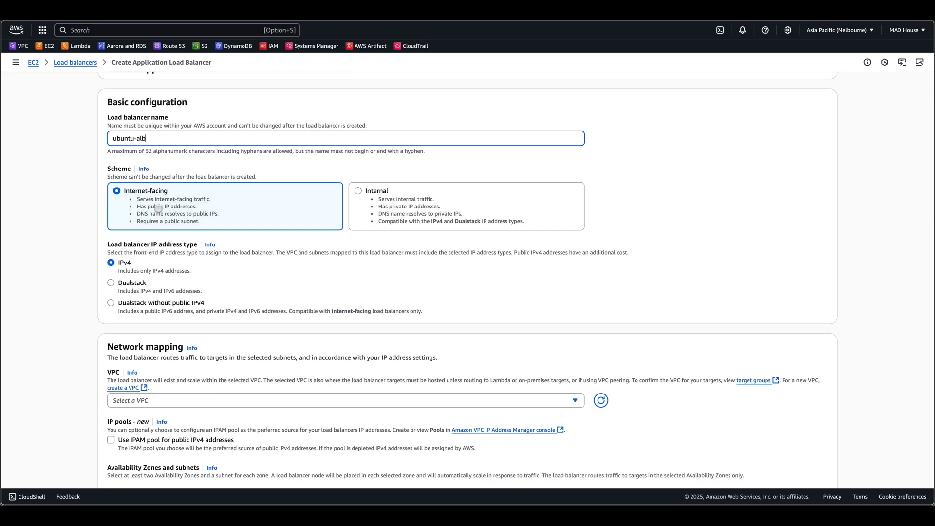
{"action": "scroll", "coordinate": [186, 253], "scroll_direction": "down", "scroll_amount": 2}
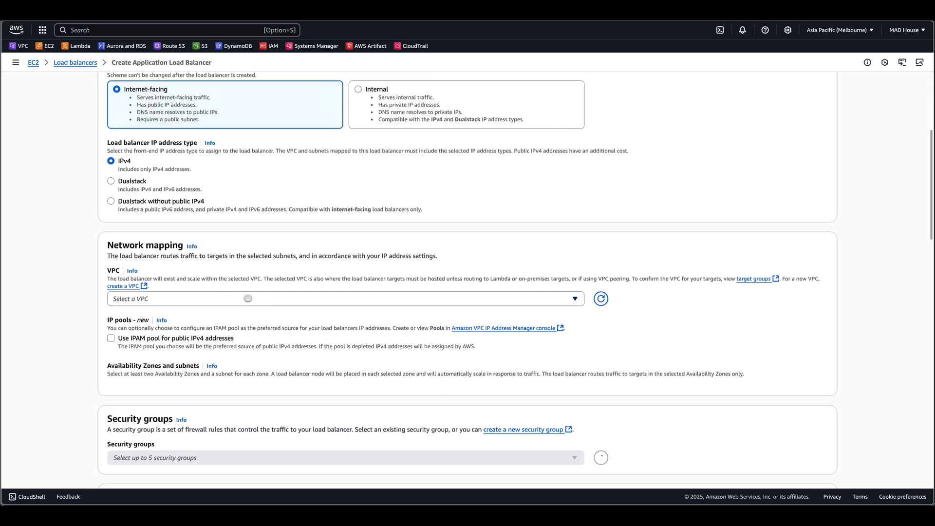
{"action": "left_click", "coordinate": [248, 298]}
{"action": "left_click", "coordinate": [244, 329]}
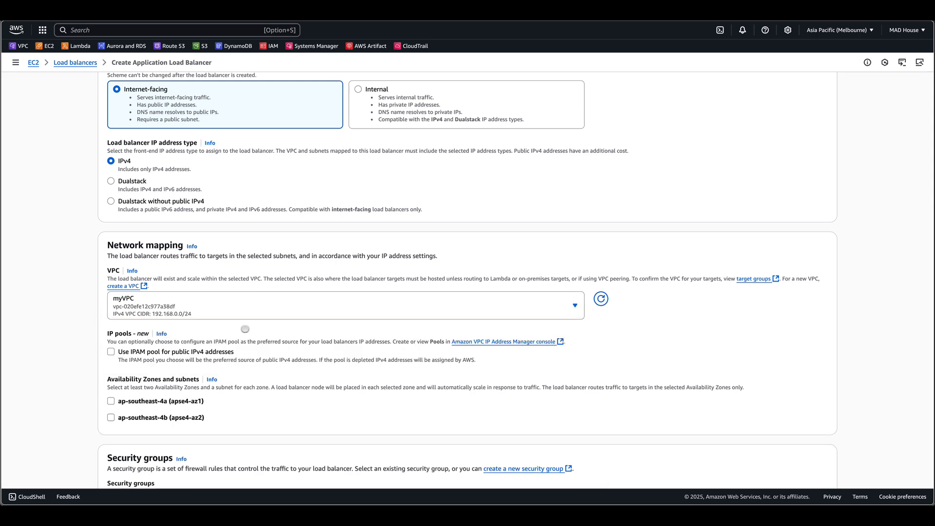
- Enable availability zones ap-southeast-4a and ap-southeast-4b for the load balancer
{"action": "scroll", "coordinate": [205, 323], "scroll_direction": "down", "scroll_amount": 2}
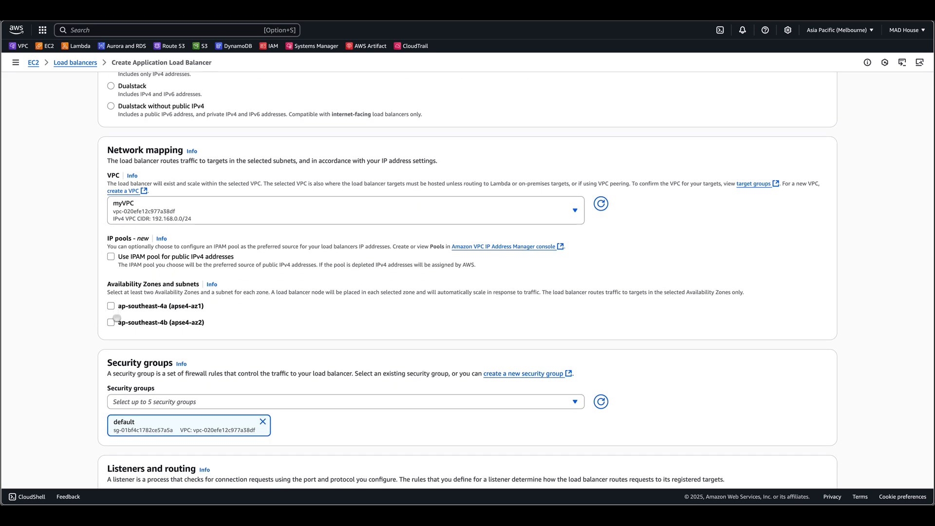
{"action": "left_click", "coordinate": [111, 306]}
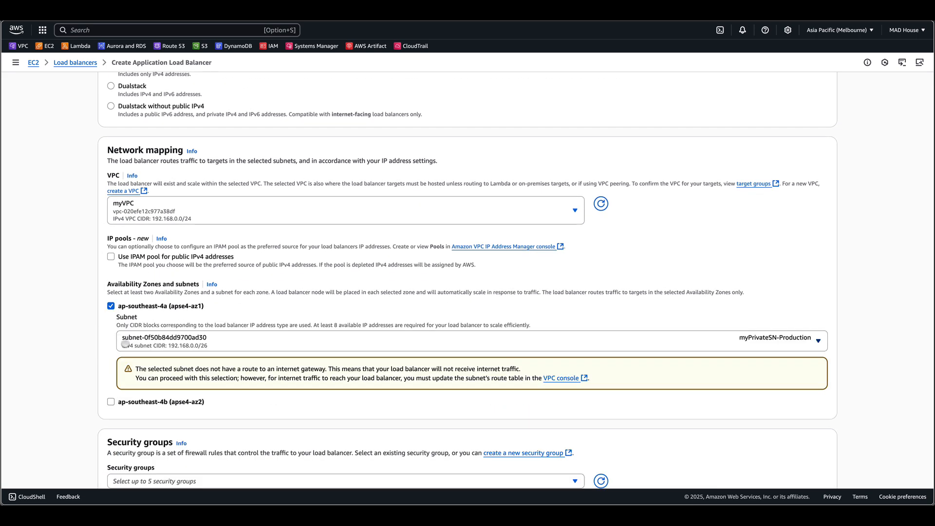
{"action": "scroll", "coordinate": [126, 343], "scroll_direction": "down", "scroll_amount": 2}
{"action": "left_click", "coordinate": [111, 325]}
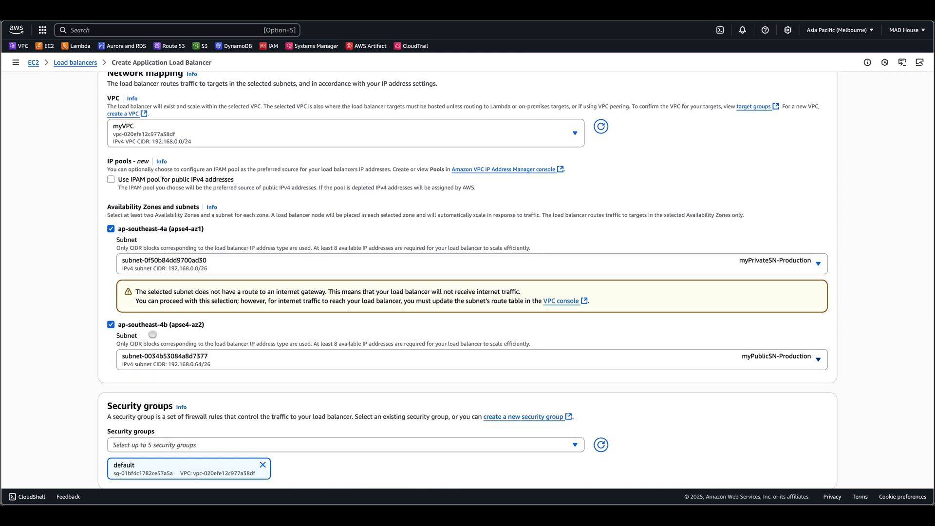
- Add the mySG security group to the load balancer alongside default
{"action": "scroll", "coordinate": [152, 335], "scroll_direction": "down", "scroll_amount": 3}
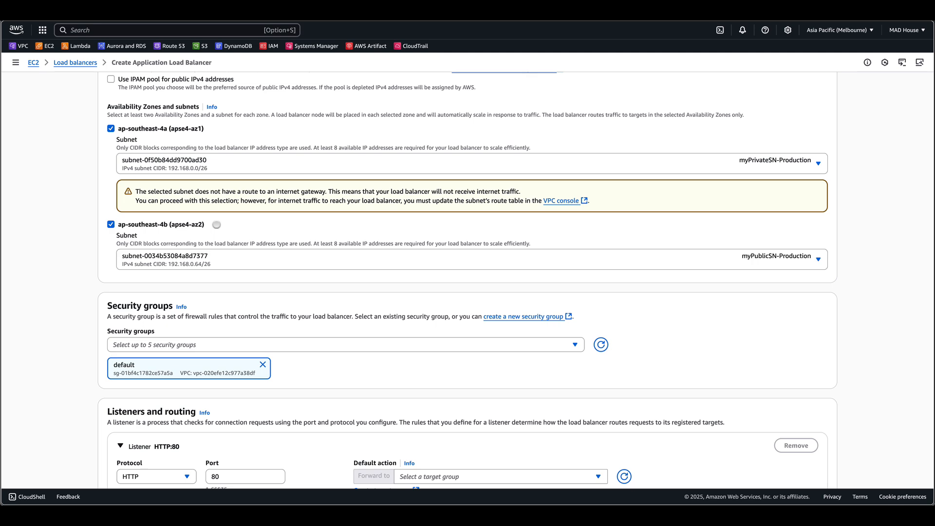
{"action": "scroll", "coordinate": [235, 250], "scroll_direction": "up", "scroll_amount": 3}
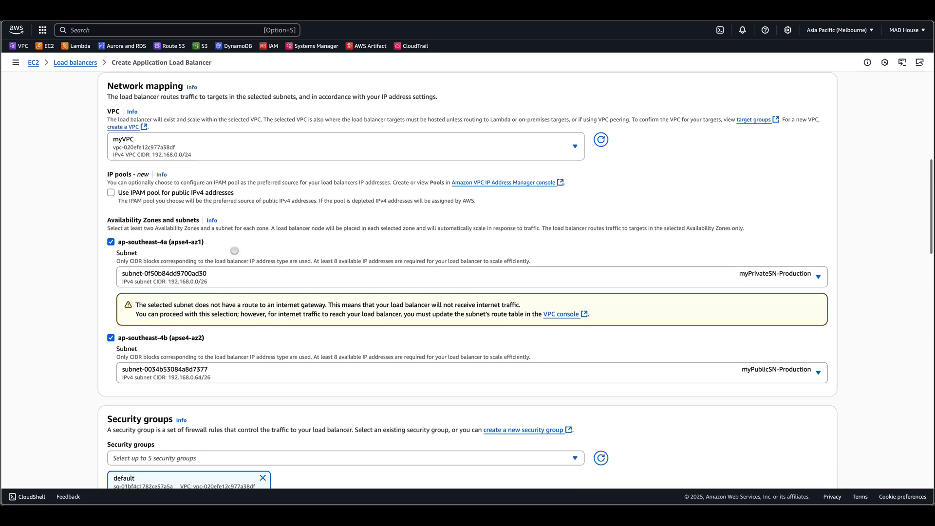
{"action": "scroll", "coordinate": [234, 251], "scroll_direction": "down", "scroll_amount": 8}
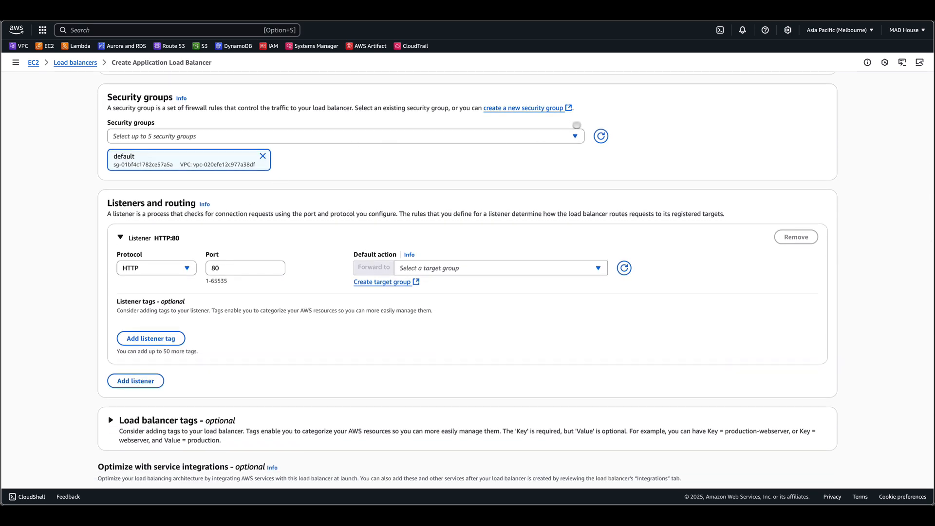
{"action": "left_click", "coordinate": [574, 136]}
{"action": "left_click", "coordinate": [394, 189]}
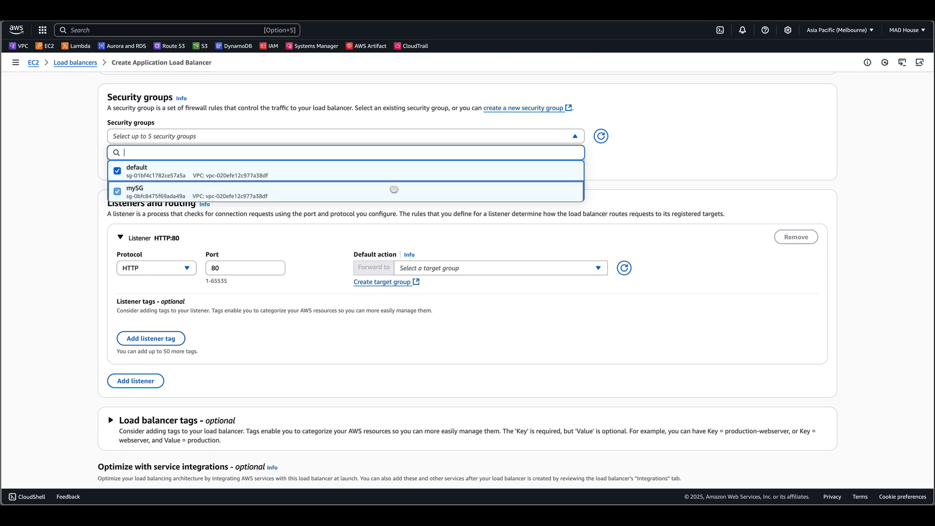
{"action": "left_click", "coordinate": [636, 165]}
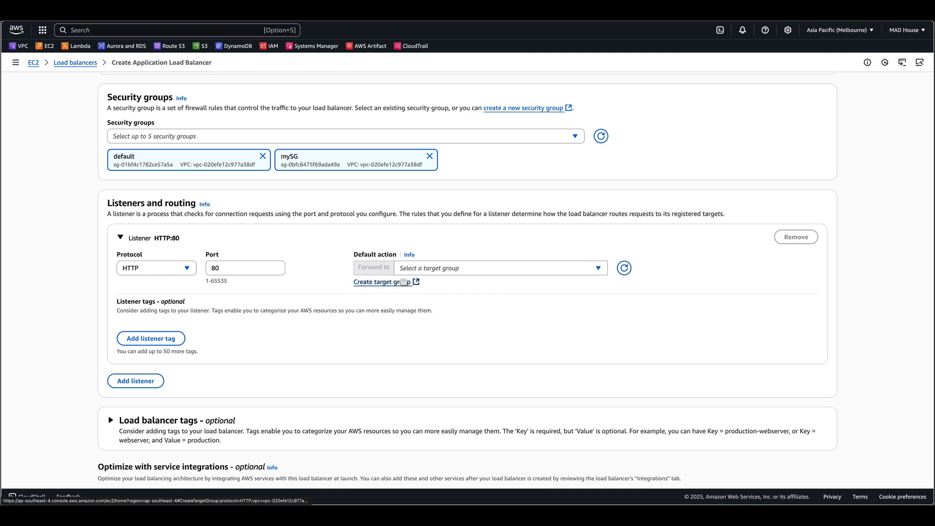
- Open target group creation and define an instance target group named ubuntu-tg on HTTP port 80
{"action": "left_click", "coordinate": [403, 282]}
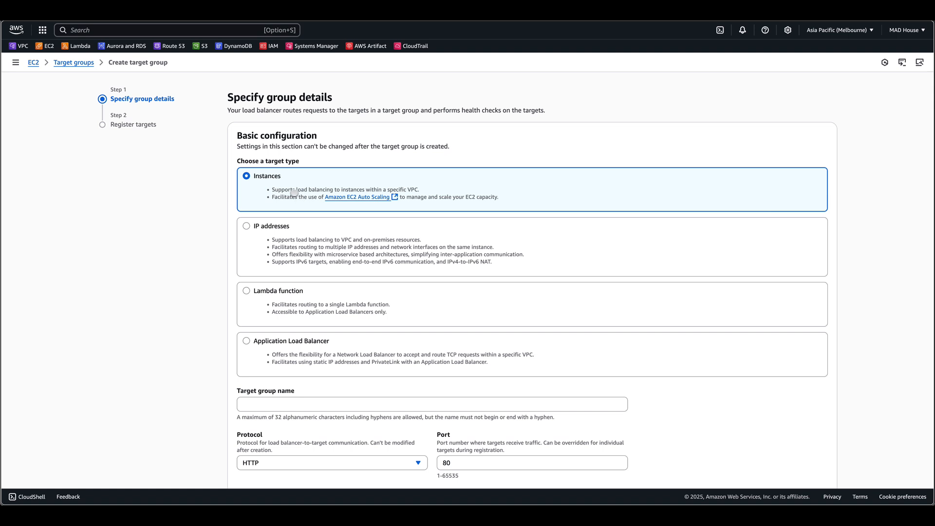
{"action": "scroll", "coordinate": [319, 206], "scroll_direction": "down", "scroll_amount": 4}
{"action": "left_click", "coordinate": [325, 229]}
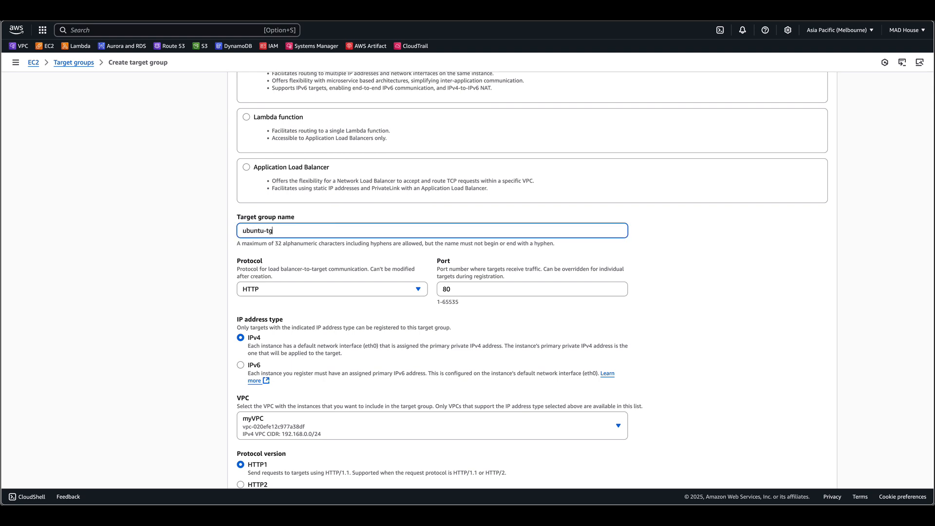
{"action": "scroll", "coordinate": [362, 224], "scroll_direction": "down", "scroll_amount": 6}
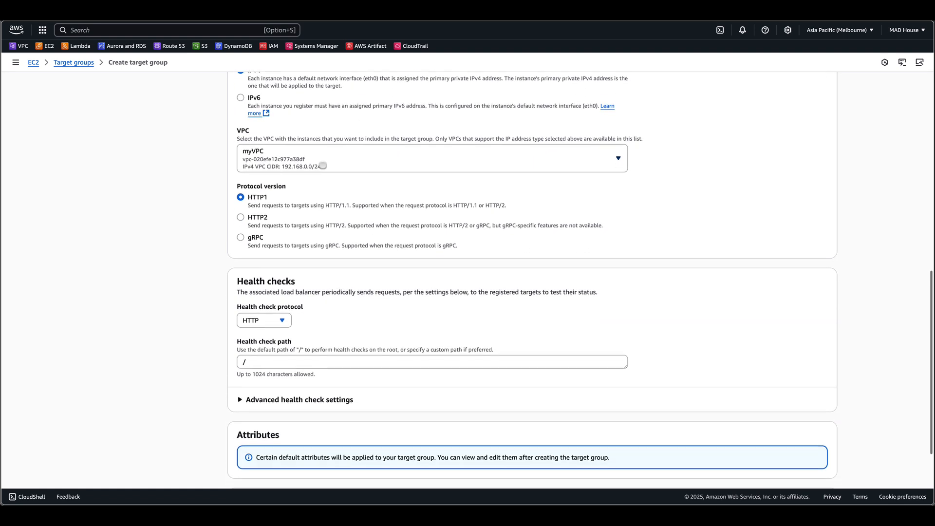
{"action": "scroll", "coordinate": [323, 166], "scroll_direction": "down", "scroll_amount": 2}
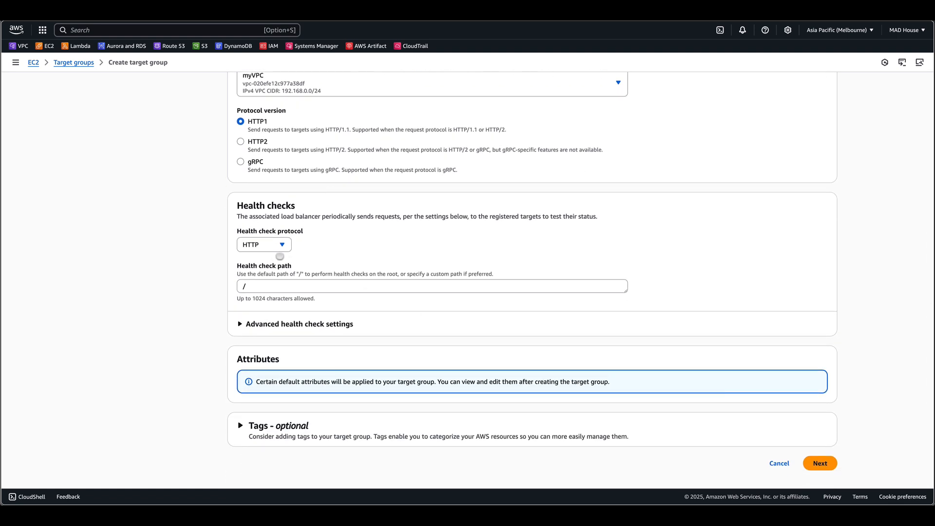
{"action": "left_click", "coordinate": [817, 466]}
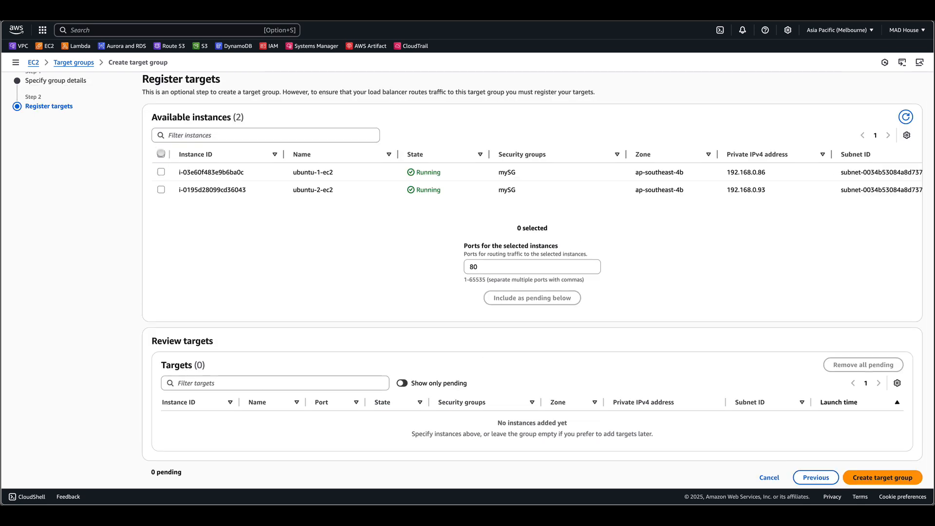
- Register ubuntu-1-ec2 and ubuntu-2-ec2 on port 80 and create the target group
{"action": "left_click", "coordinate": [161, 153]}
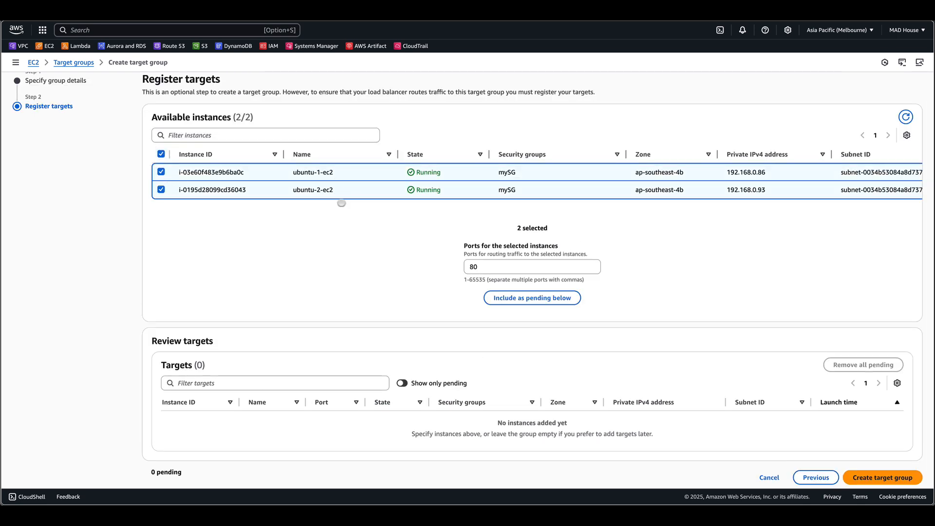
{"action": "left_click", "coordinate": [540, 299]}
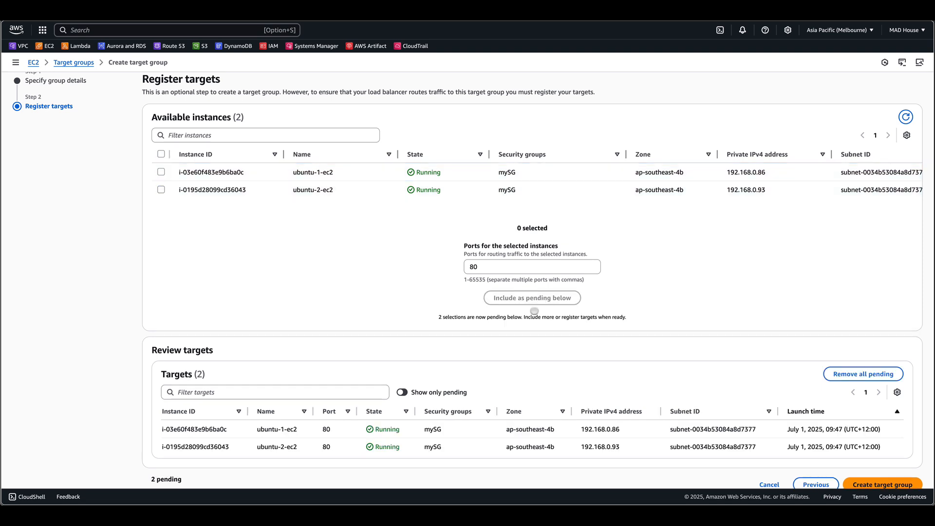
{"action": "scroll", "coordinate": [534, 310], "scroll_direction": "down", "scroll_amount": 1}
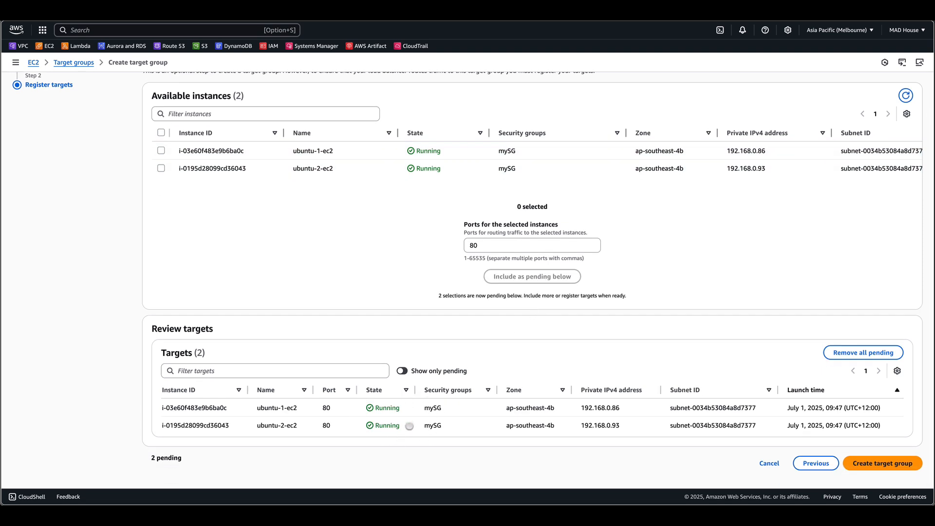
{"action": "left_click", "coordinate": [877, 465]}
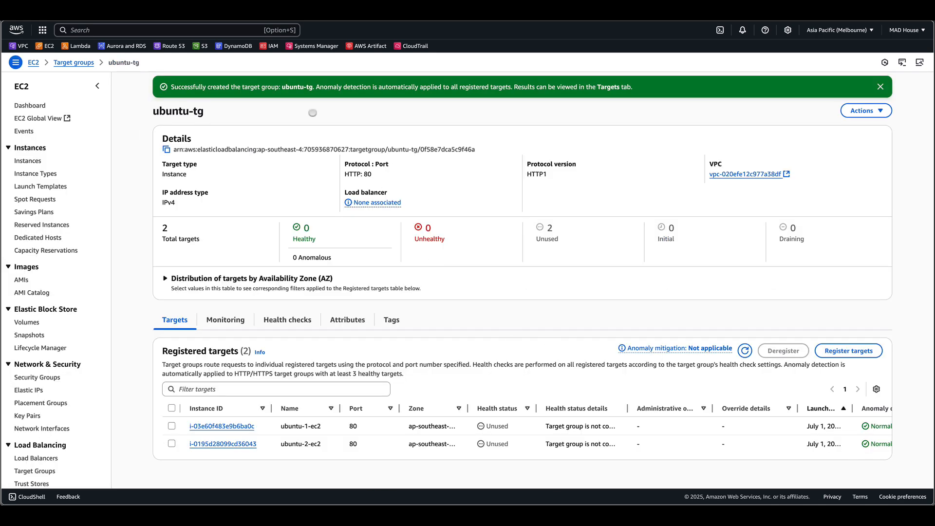
- Refresh the target group list and set the HTTP:80 listener's default action to forward to ubuntu-tg
{"action": "left_click", "coordinate": [194, 11]}
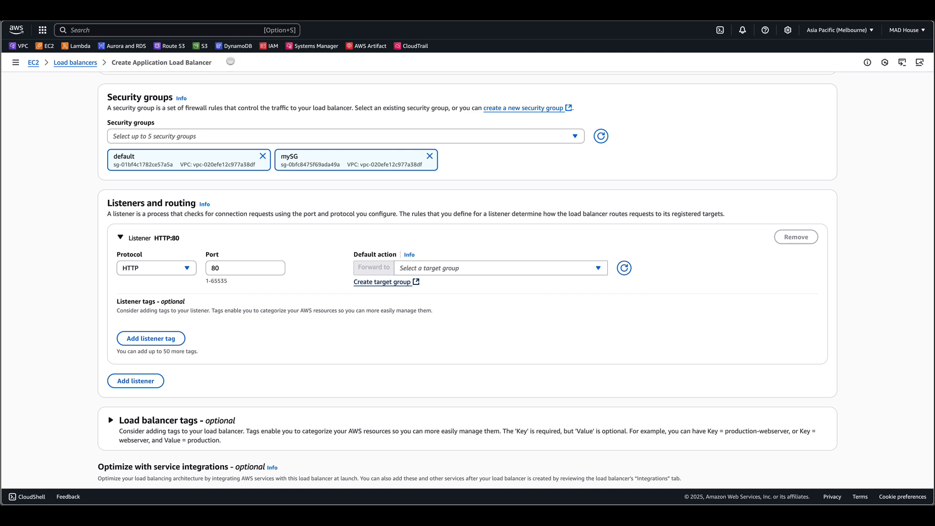
{"action": "left_click", "coordinate": [621, 265]}
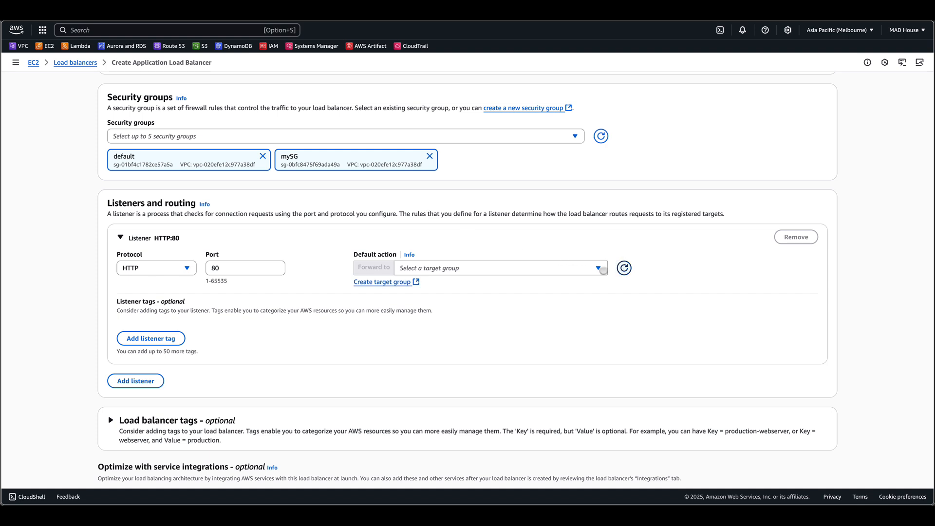
{"action": "left_click", "coordinate": [602, 270]}
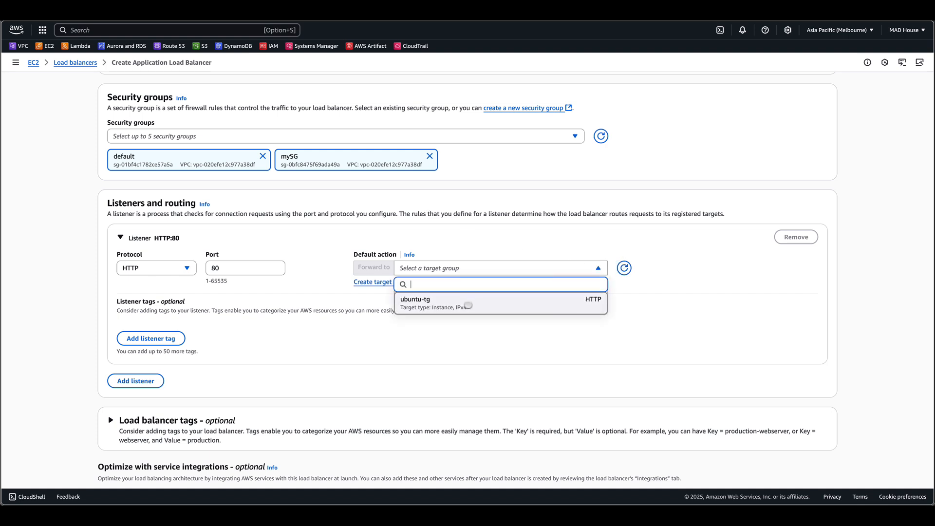
{"action": "left_click", "coordinate": [468, 305]}
- Review the load balancer summary and create the load balancer
{"action": "scroll", "coordinate": [468, 305], "scroll_direction": "down", "scroll_amount": 8}
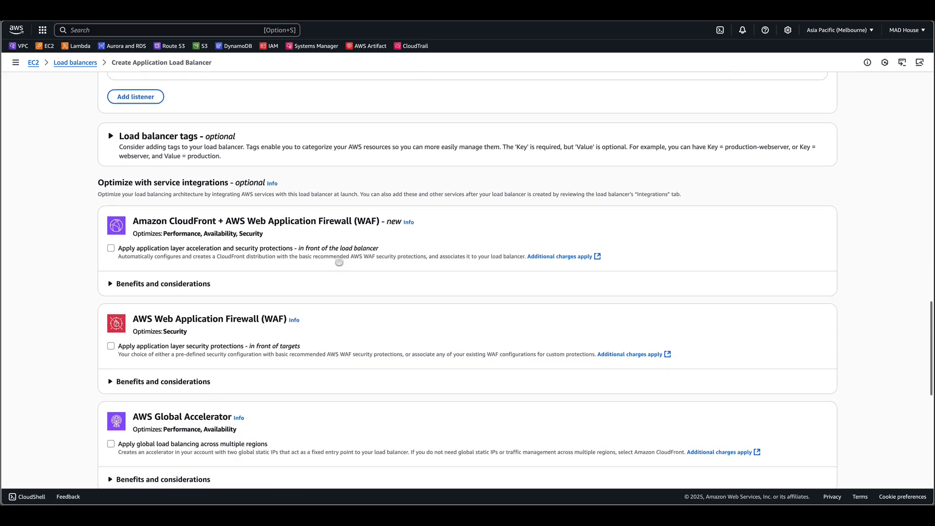
{"action": "scroll", "coordinate": [340, 262], "scroll_direction": "down", "scroll_amount": 6}
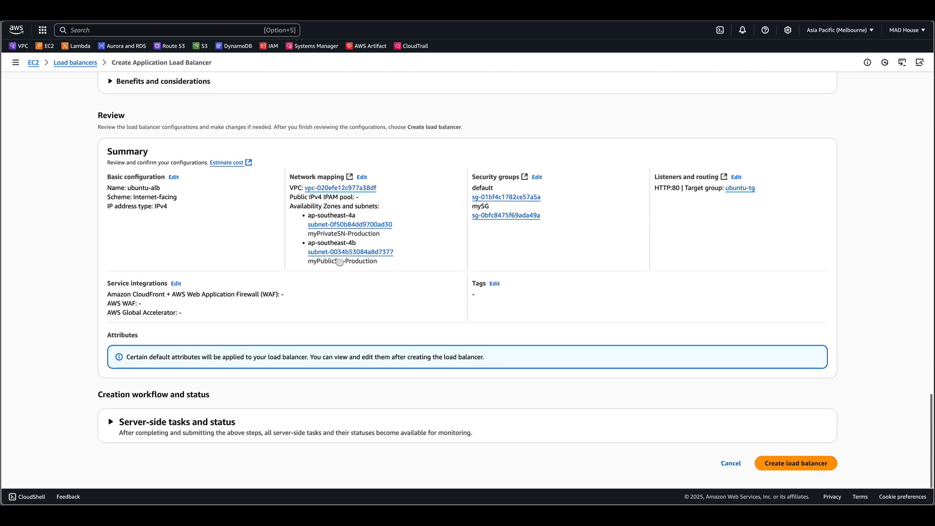
{"action": "scroll", "coordinate": [642, 356], "scroll_direction": "up", "scroll_amount": 10}
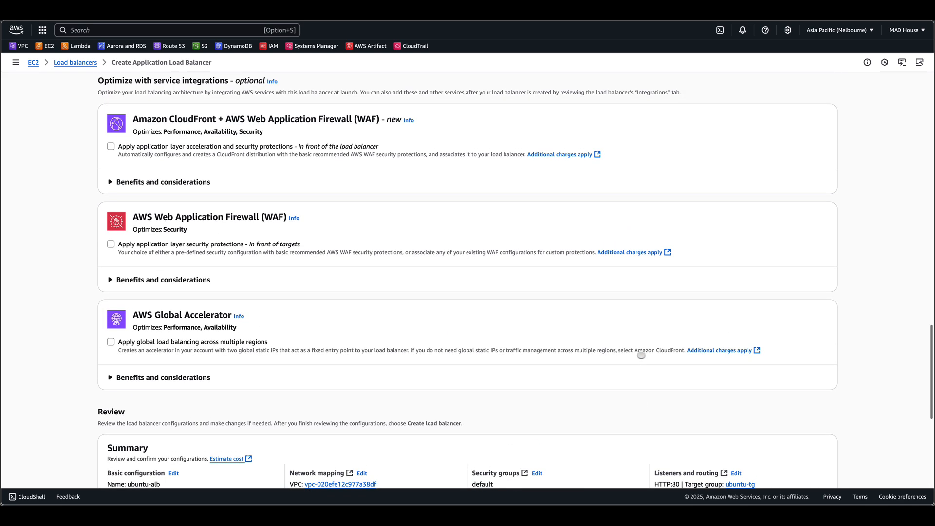
{"action": "scroll", "coordinate": [641, 355], "scroll_direction": "down", "scroll_amount": 10}
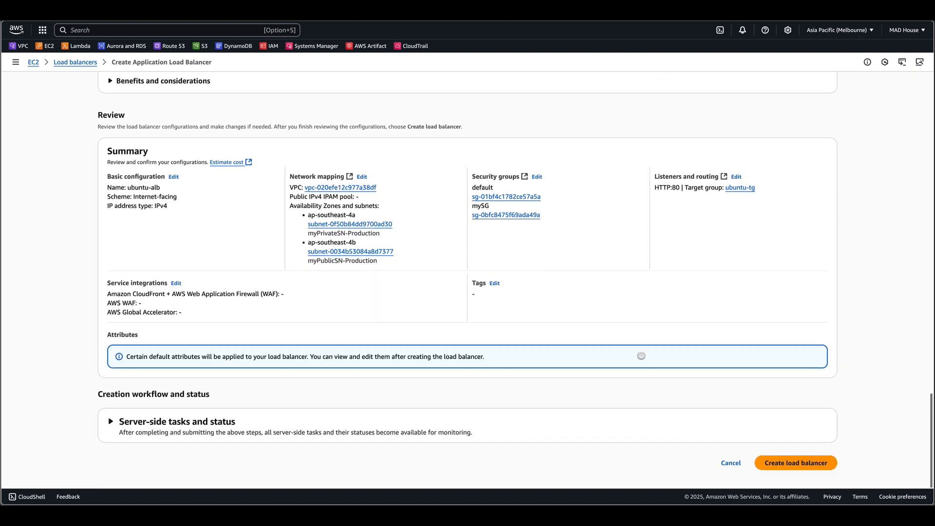
{"action": "left_click", "coordinate": [810, 460]}
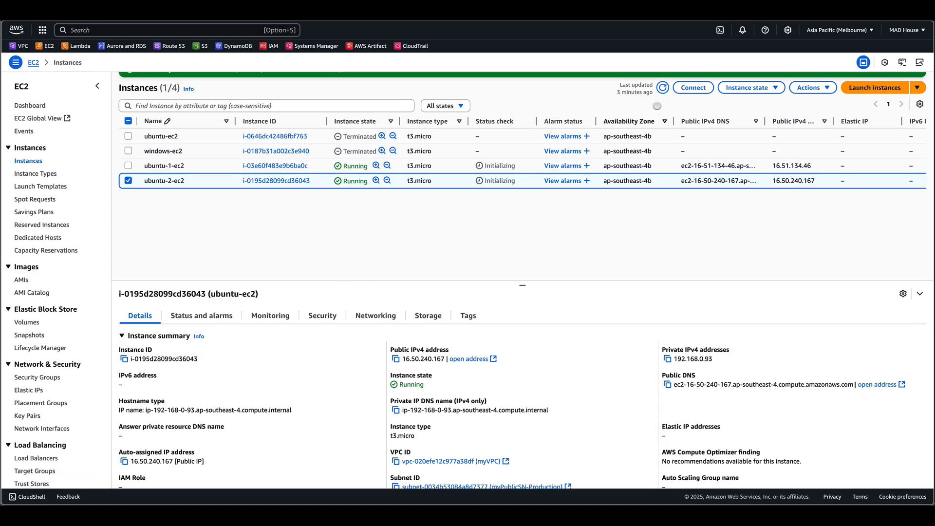
- Copy ubuntu-2-ec2's public IPv4 address and open it over HTTP in a new browser tab
{"action": "left_click", "coordinate": [662, 88]}
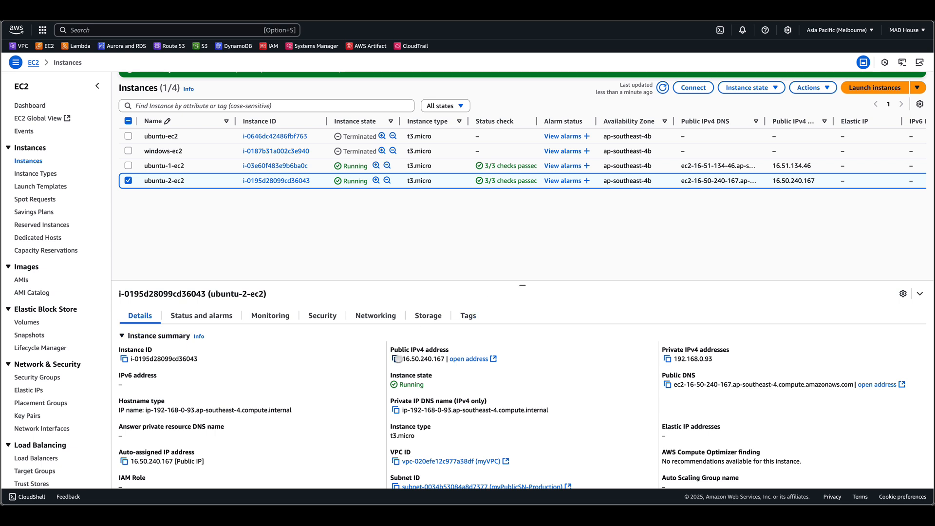
{"action": "left_click", "coordinate": [396, 359]}
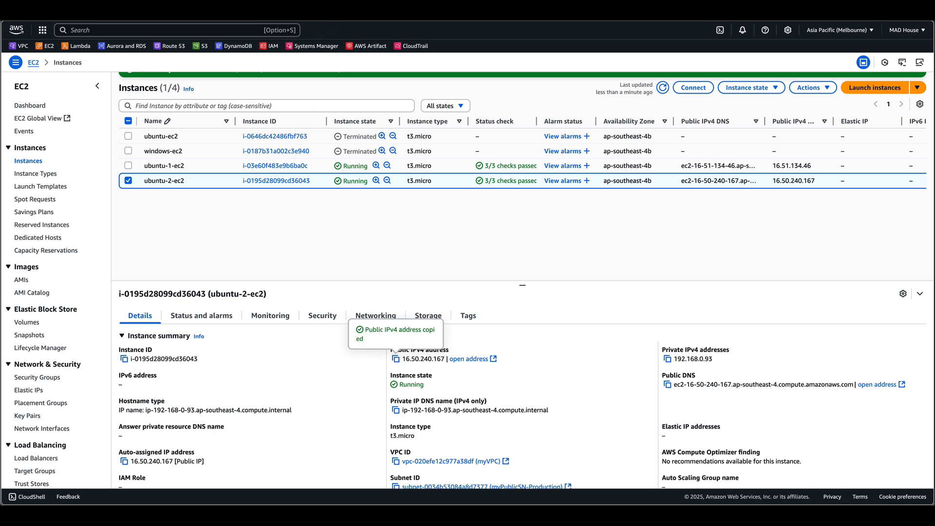
{"action": "key", "text": "super+t"}
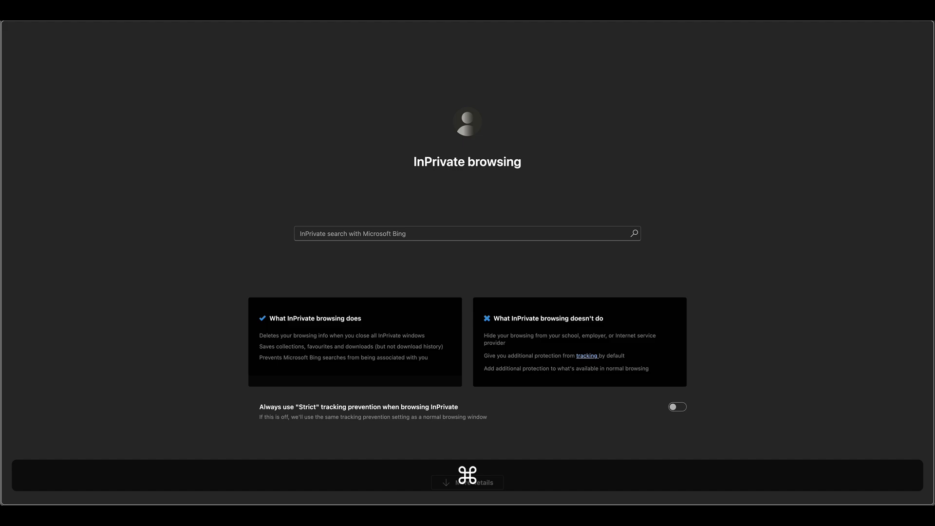
{"action": "key", "text": "super+v"}
{"action": "key", "text": "Return"}
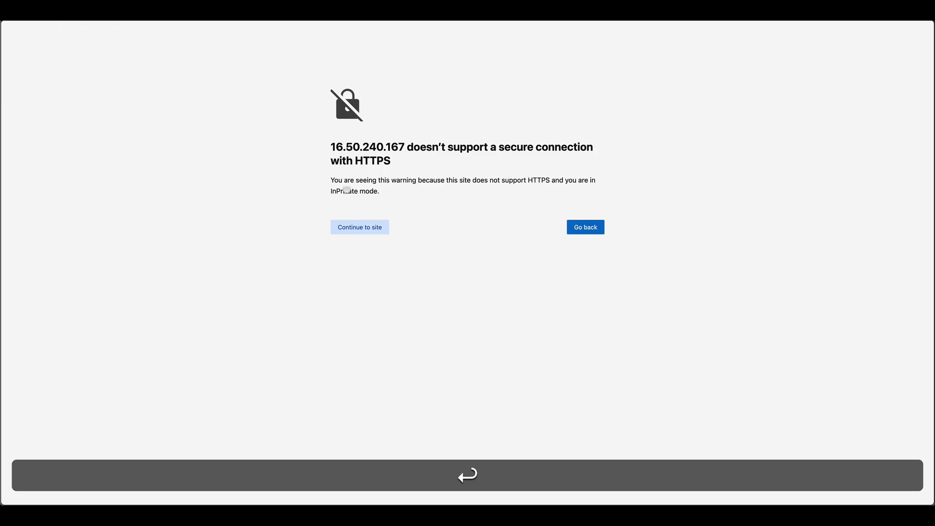
{"action": "left_click", "coordinate": [367, 228]}
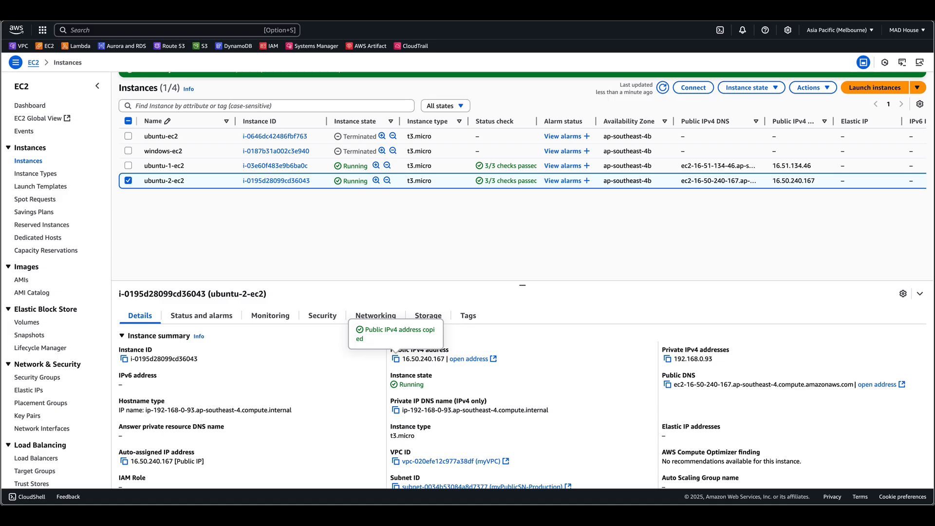
- Copy ubuntu-1-ec2's public IPv4 address and open it over HTTP in a new browser tab
{"action": "left_click", "coordinate": [130, 181]}
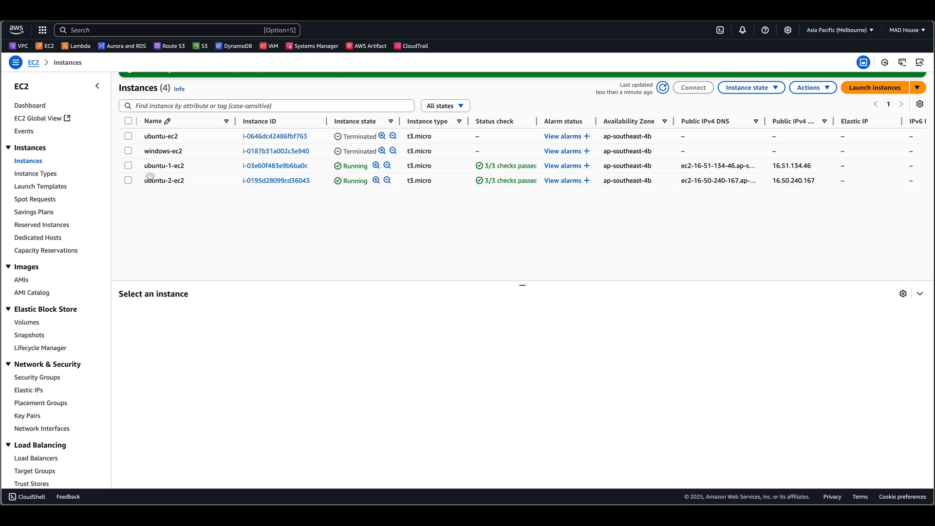
{"action": "left_click", "coordinate": [149, 170]}
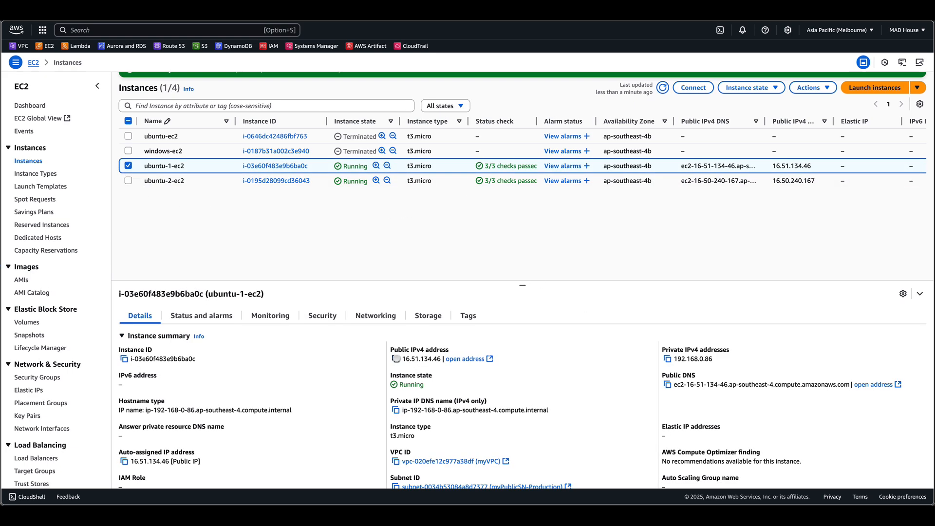
{"action": "left_click", "coordinate": [396, 359]}
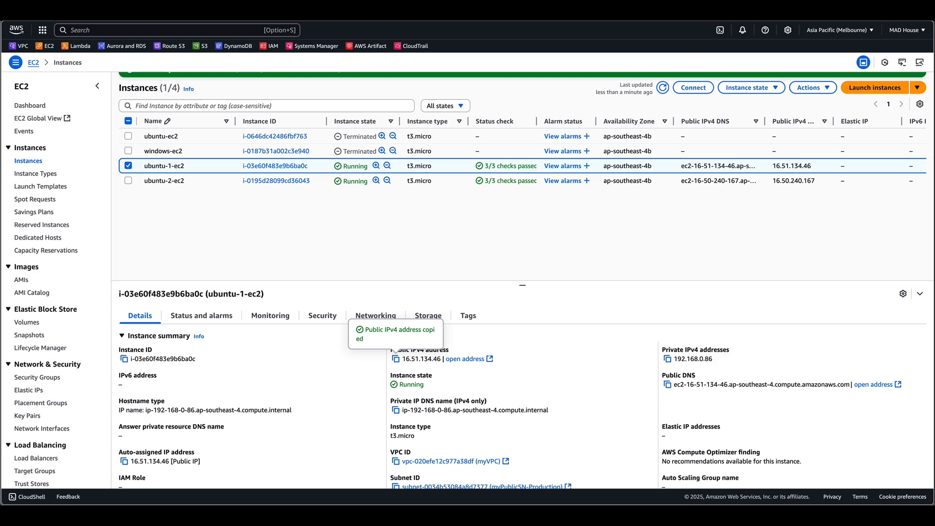
{"action": "key", "text": "super+t"}
{"action": "key", "text": "super+v"}
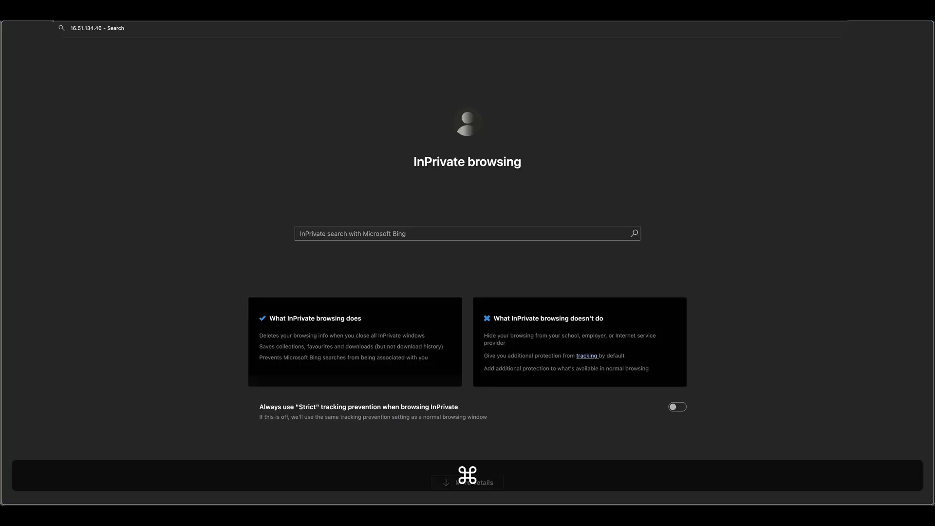
{"action": "key", "text": "Return"}
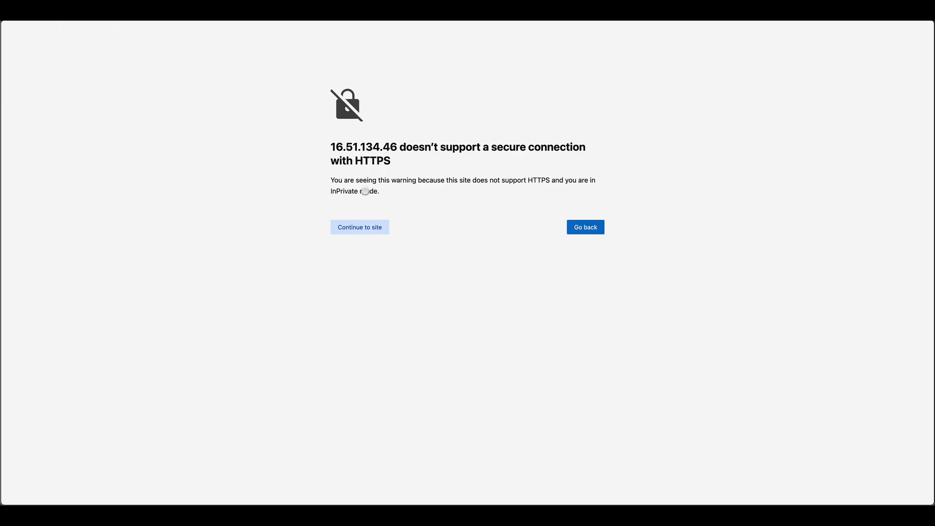
{"action": "left_click", "coordinate": [364, 225]}
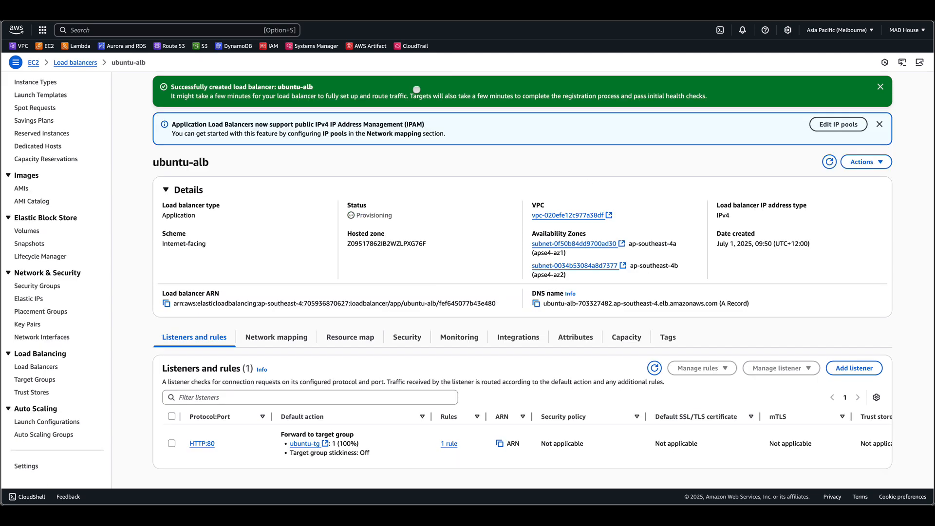
- Dismiss the creation banner, copy the ubuntu-alb DNS name and open it in a new private window
{"action": "left_click", "coordinate": [826, 159]}
{"action": "left_click", "coordinate": [881, 86]}
{"action": "left_click", "coordinate": [880, 88]}
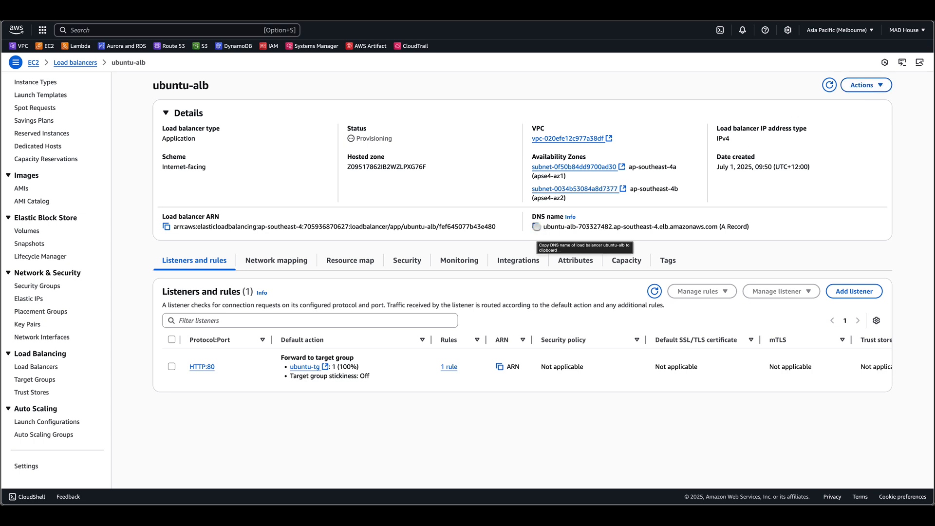
{"action": "left_click", "coordinate": [536, 226]}
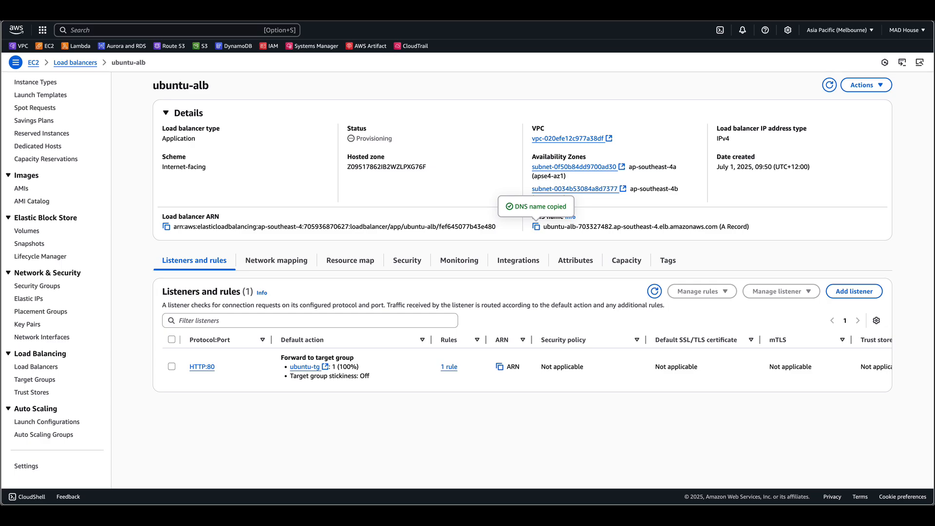
{"action": "key", "text": "super+shift+n"}
{"action": "key", "text": "super+v"}
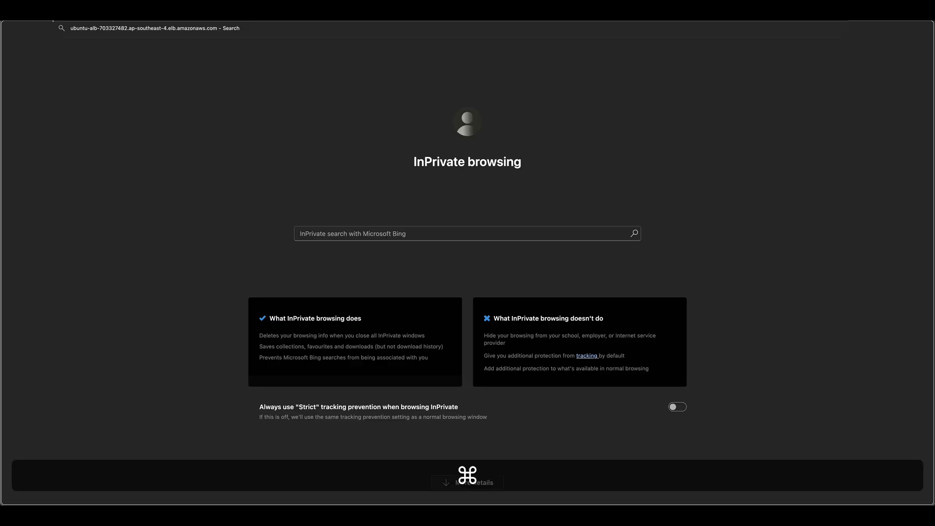
{"action": "key", "text": "Return"}
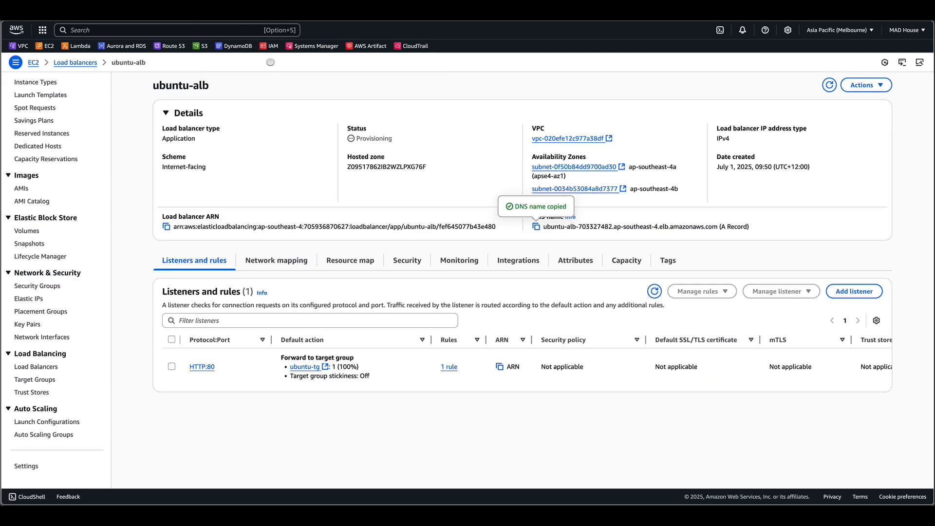
- Refresh the ubuntu-tg registered targets to check the health status of both instances
{"action": "left_click", "coordinate": [829, 85]}
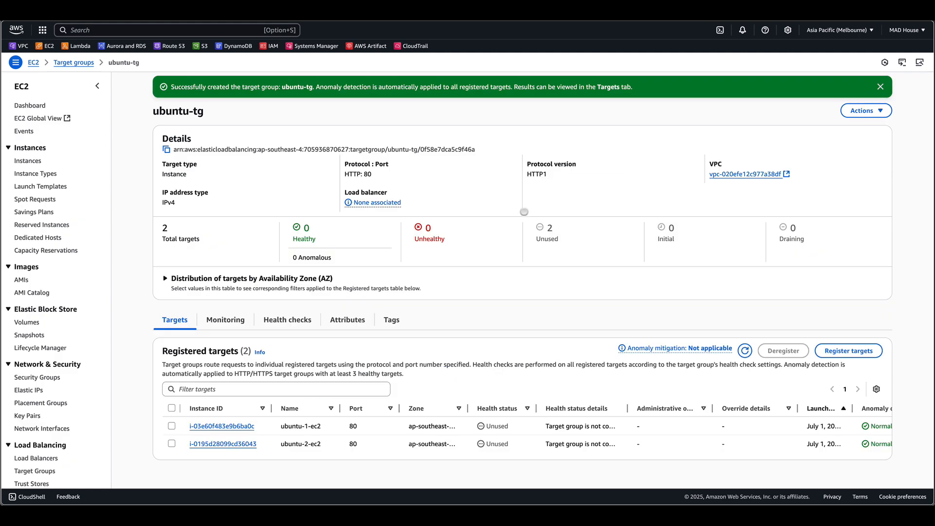
{"action": "left_click", "coordinate": [881, 87]}
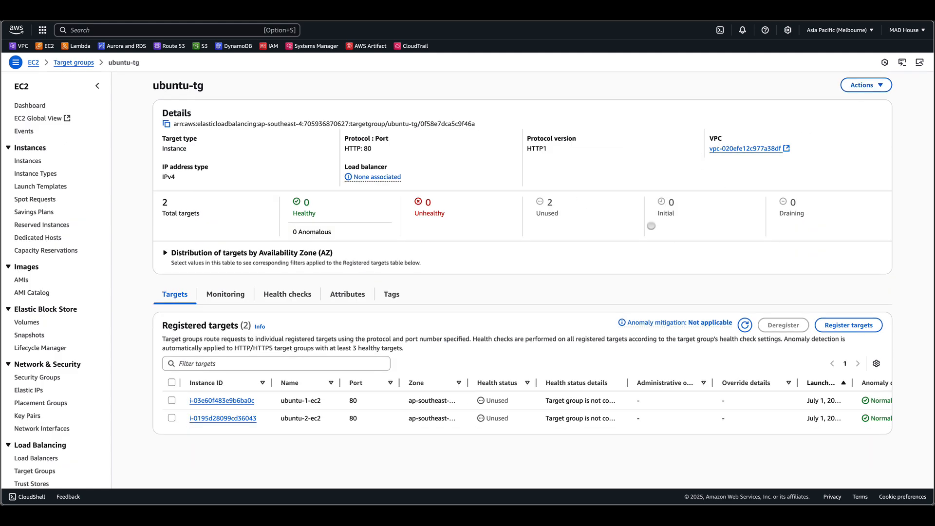
{"action": "left_click", "coordinate": [743, 325]}
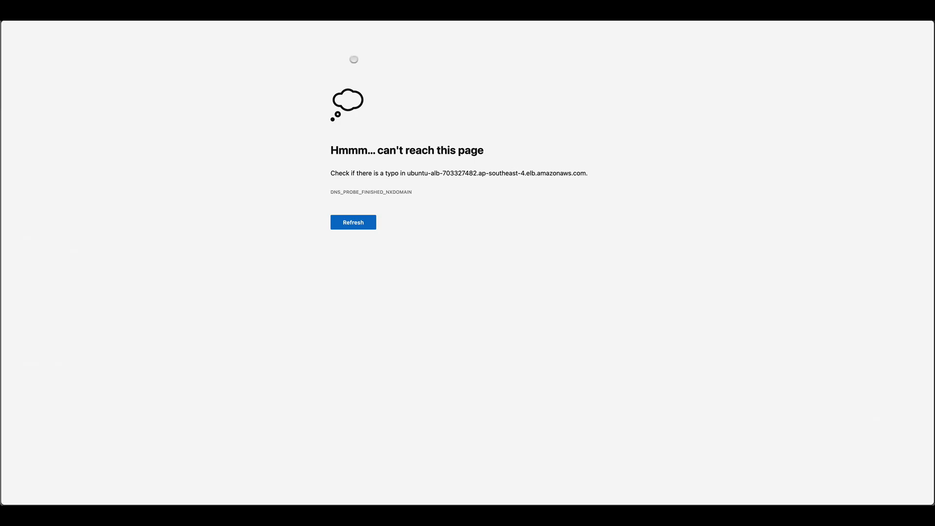
{"action": "left_click", "coordinate": [352, 222]}
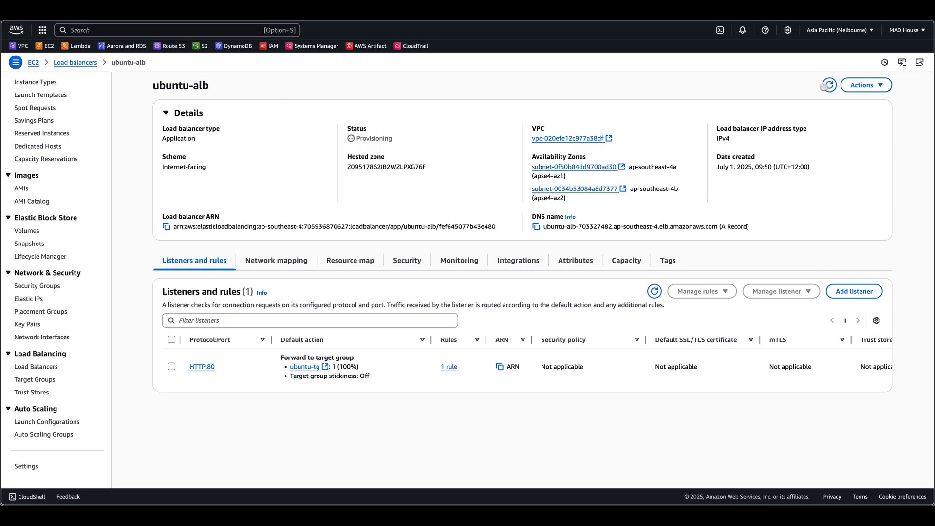
- Copy the load balancer's DNS name again and reload its page repeatedly to see which instance responds
{"action": "left_click", "coordinate": [829, 84]}
{"action": "left_click", "coordinate": [536, 227]}
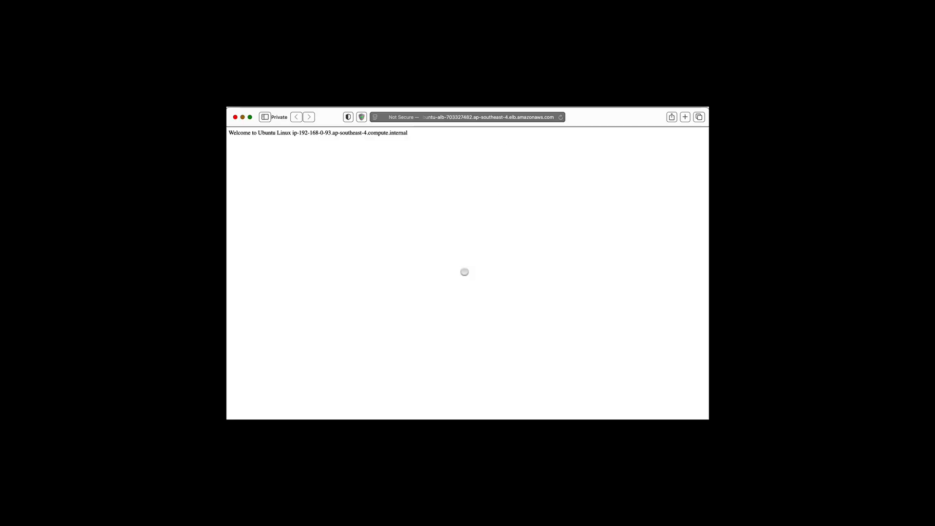
{"action": "key", "text": "super"}
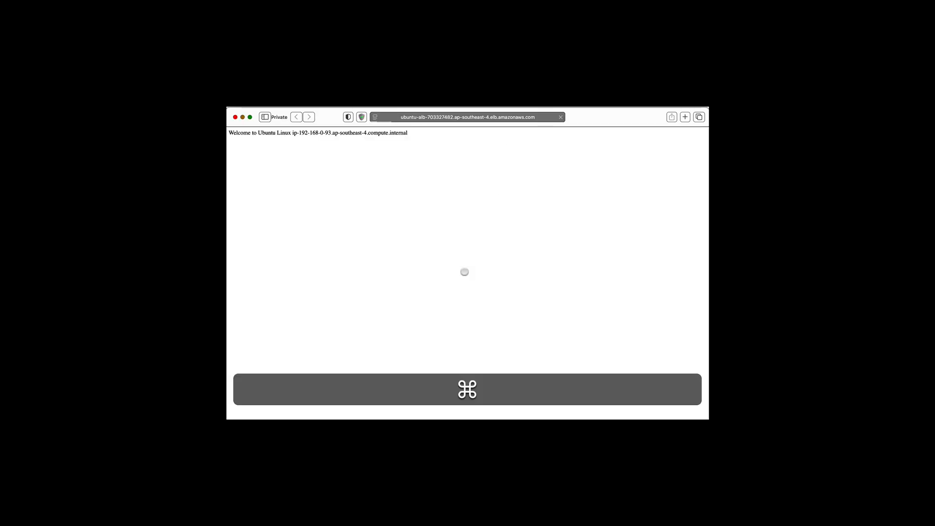
{"action": "key", "text": "super+r"}
{"action": "key", "text": "super+r"}
{"action": "key", "text": "super+r"}
{"action": "key", "text": "super+r"}
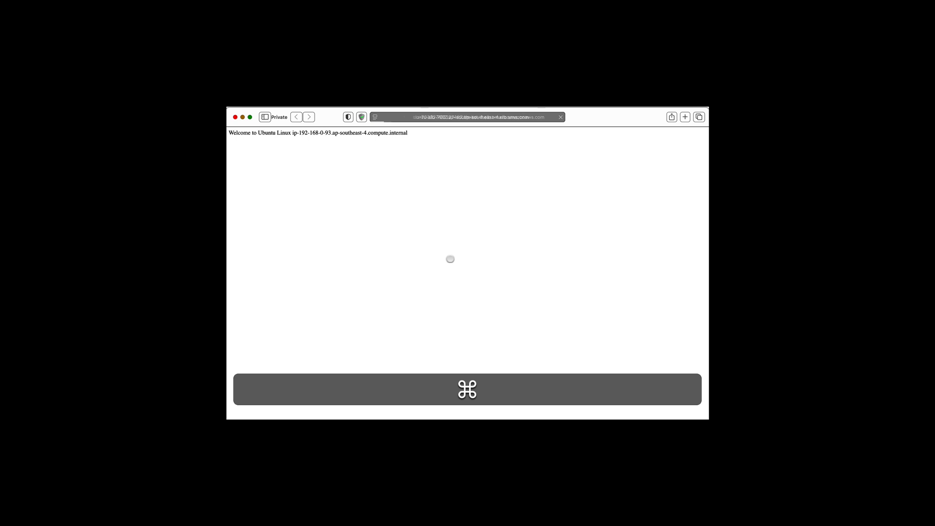
{"action": "key", "text": "super+r"}
{"action": "key", "text": "super+r"}
{"action": "key", "text": "super+r"}
{"action": "key", "text": "super+r"}
{"action": "key", "text": "super+r"}
{"action": "key", "text": "super+r"}
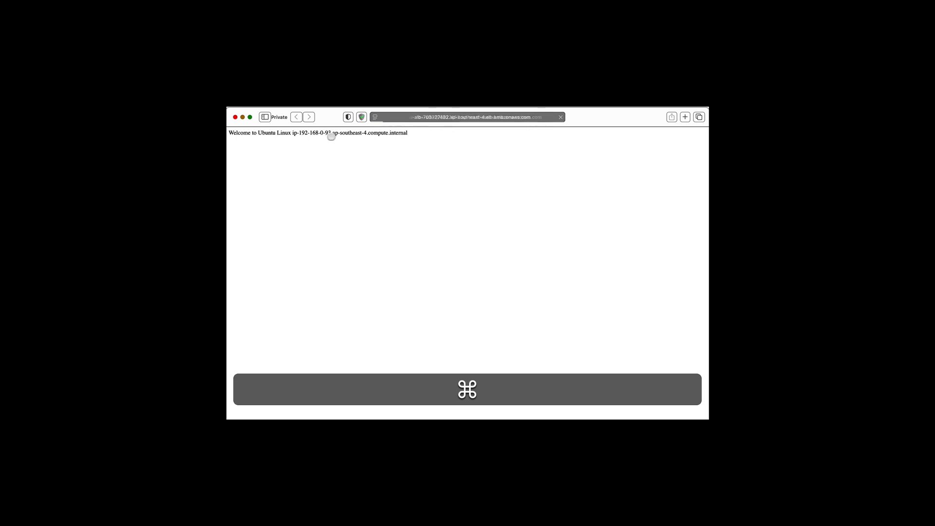
{"action": "key", "text": "super+r"}
{"action": "key", "text": "super+r"}
{"action": "key", "text": "super+r"}
{"action": "key", "text": "super+r"}
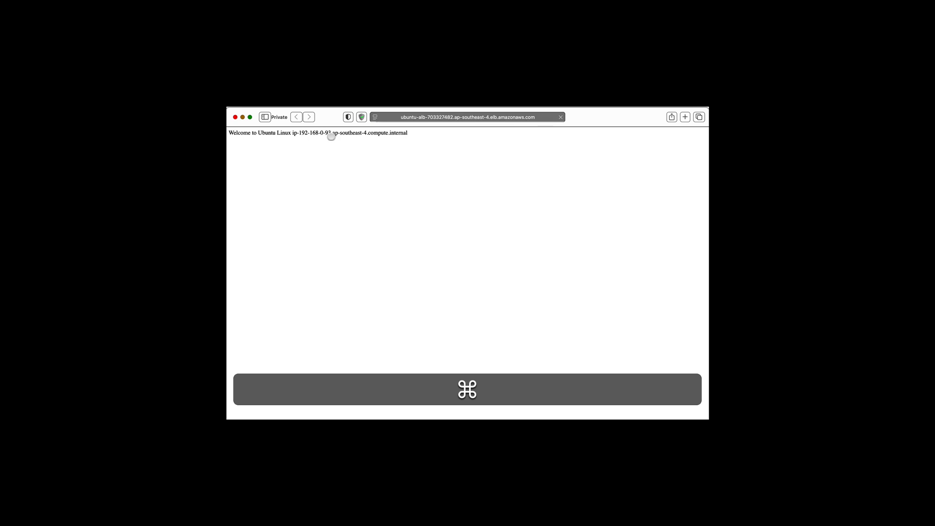
{"action": "key", "text": "super+r"}
{"action": "key", "text": "super+r"}
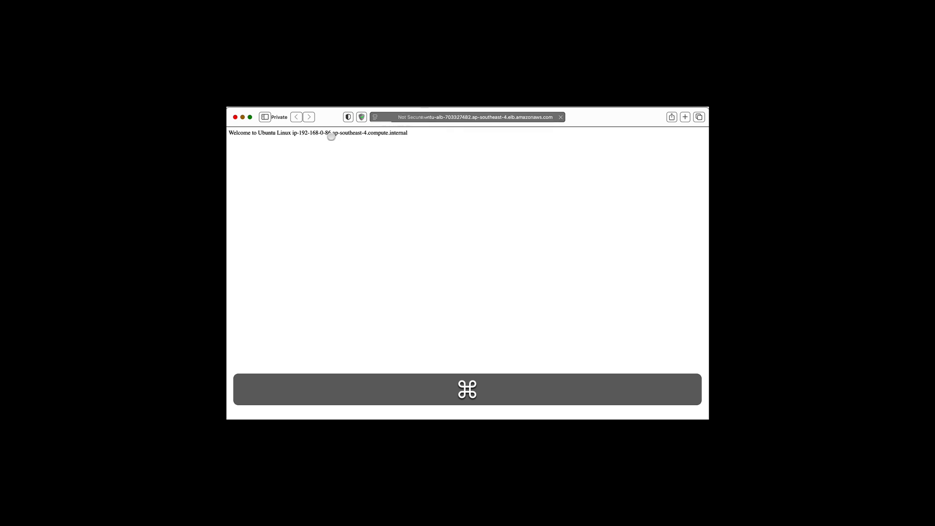
{"action": "key", "text": "super+r"}
{"action": "key", "text": "super+r"}
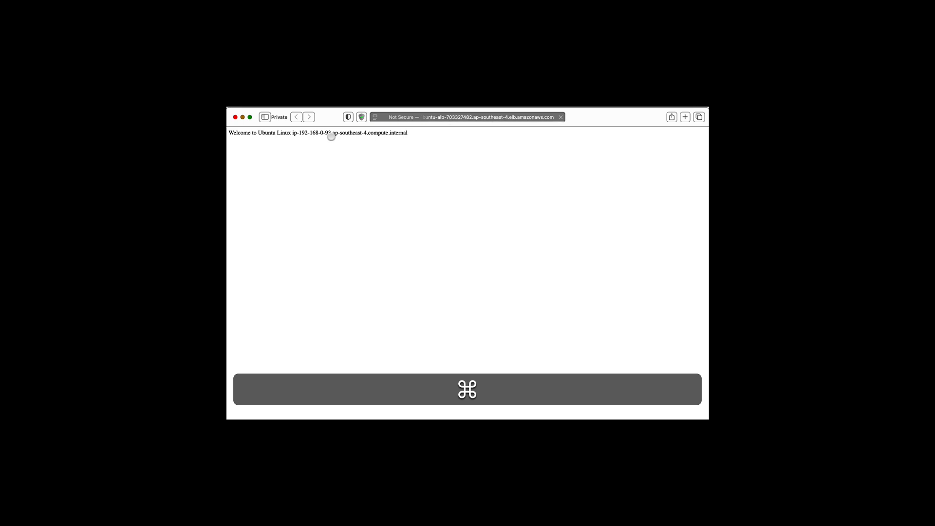